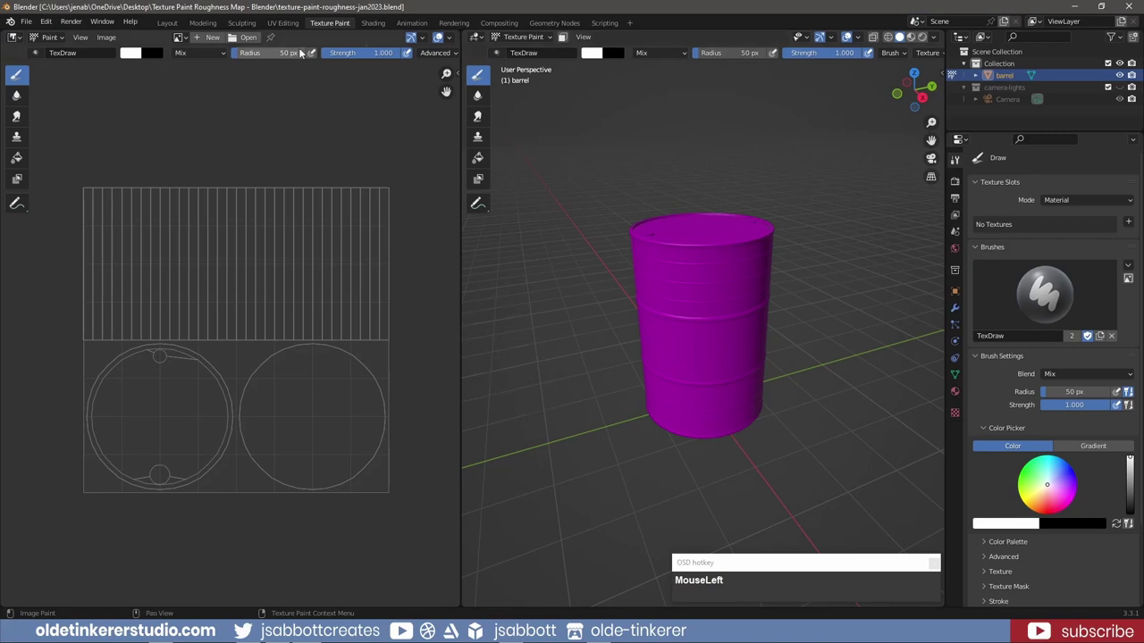
# Glance at UV Editing, then split the Texture Paint image editor into two stacked areas
pyautogui.click(283, 22)
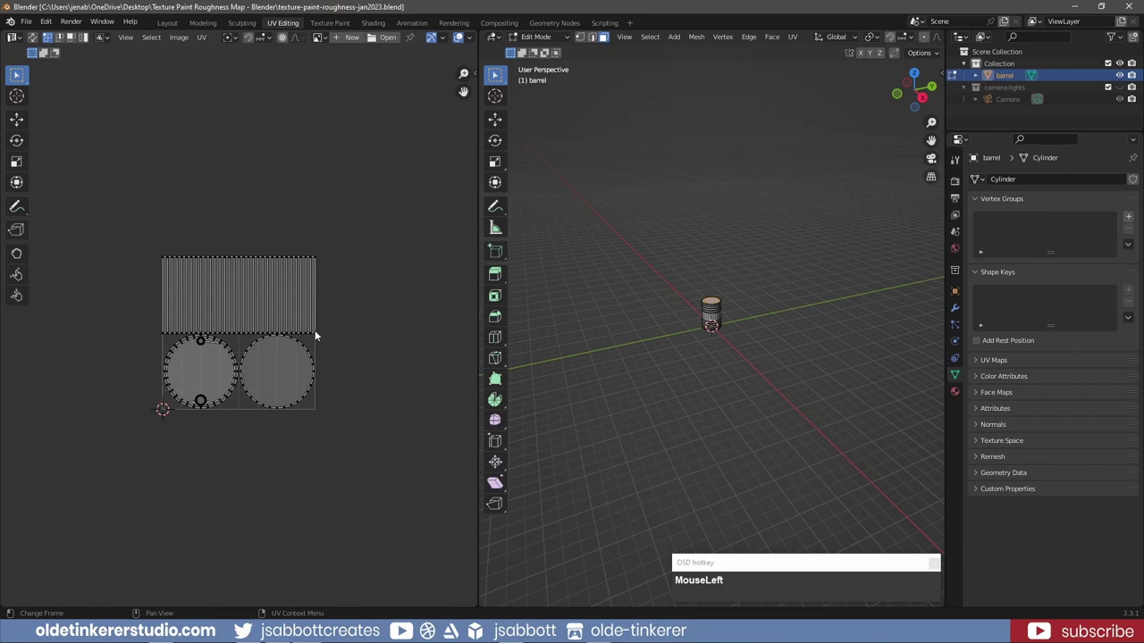
pyautogui.click(338, 24)
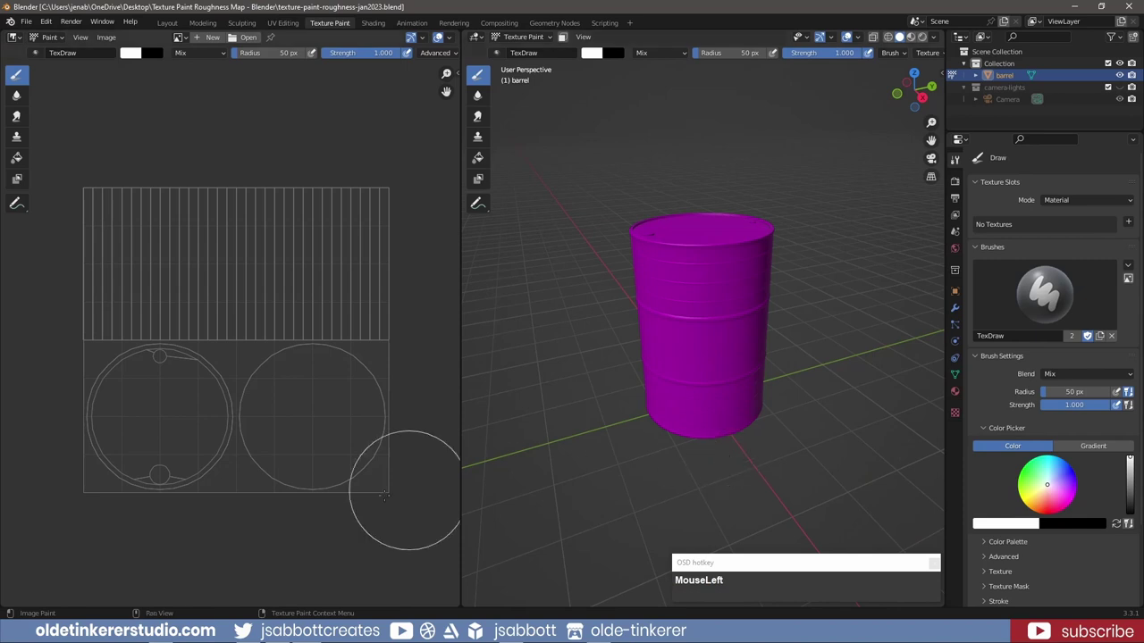
pyautogui.moveTo(457, 607); pyautogui.dragTo(453, 266)
pyautogui.scroll(-3, 232, 162)
# Make the lower area a Shader Editor with its sidebar hidden, and switch to Material Preview
pyautogui.click(13, 278)
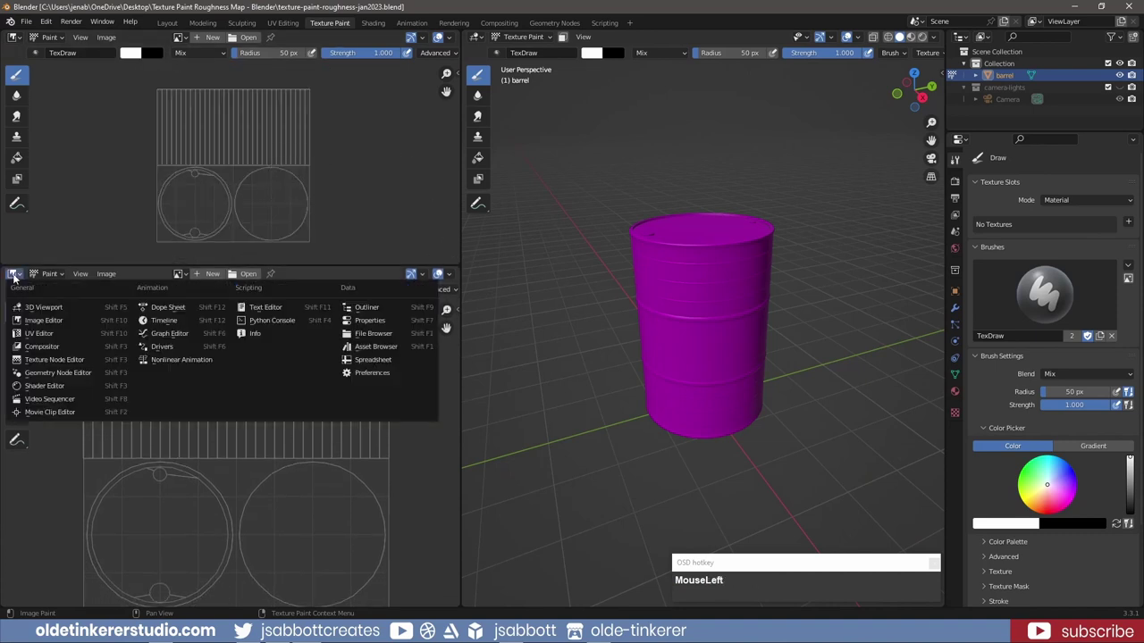
pyautogui.click(61, 390)
pyautogui.press('n')
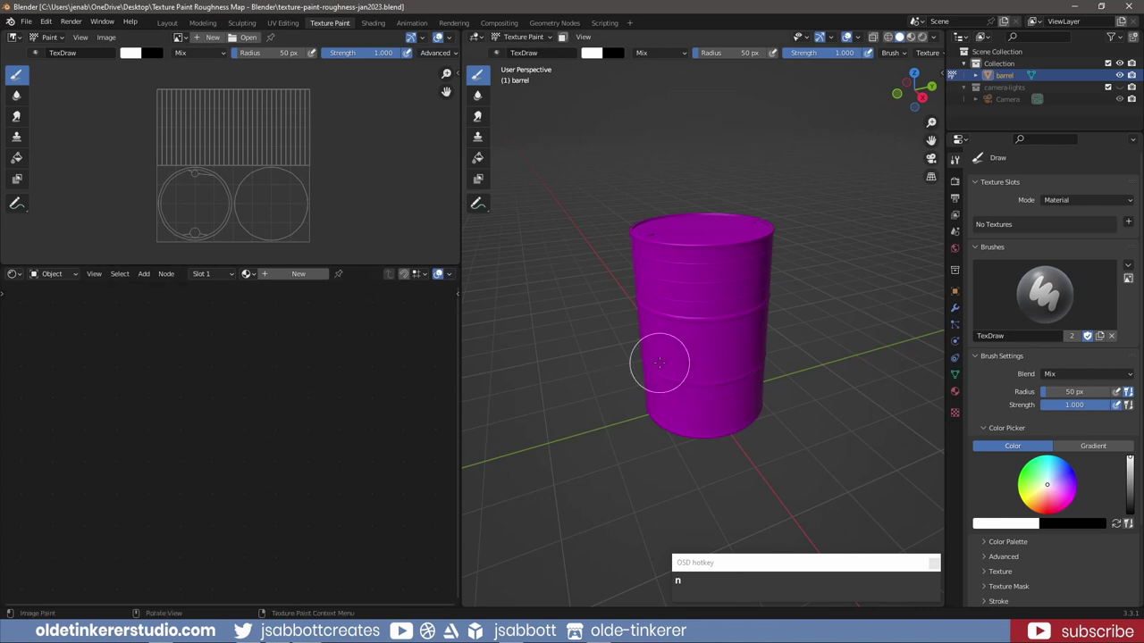
pyautogui.press('z')
pyautogui.click(662, 432)
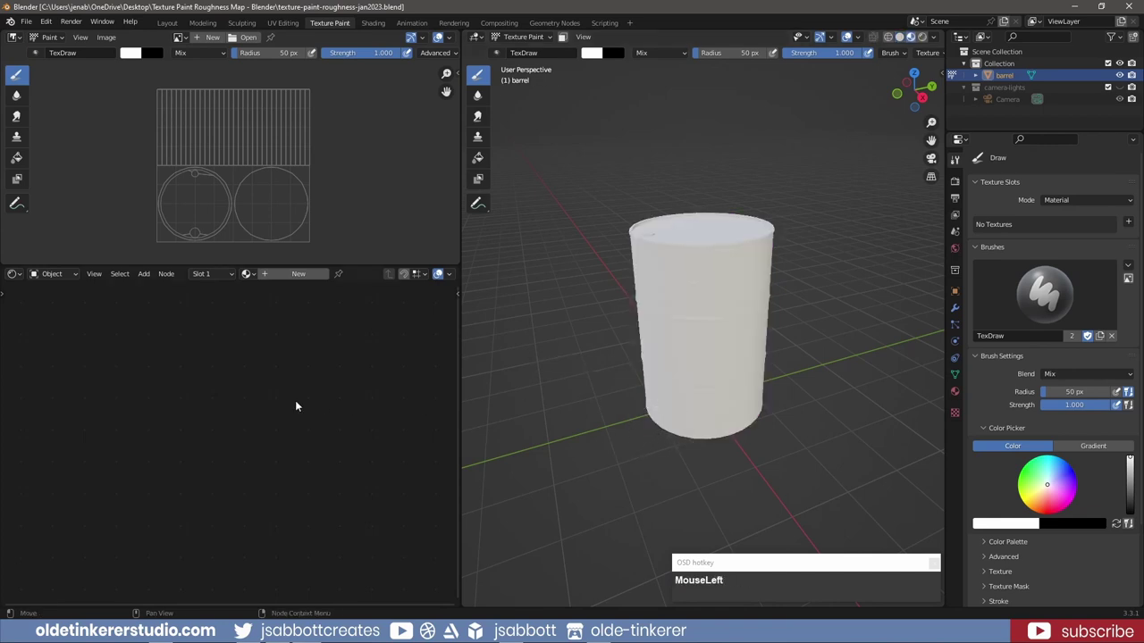
# Create a new material for the barrel and name it 'barrel'
pyautogui.click(297, 275)
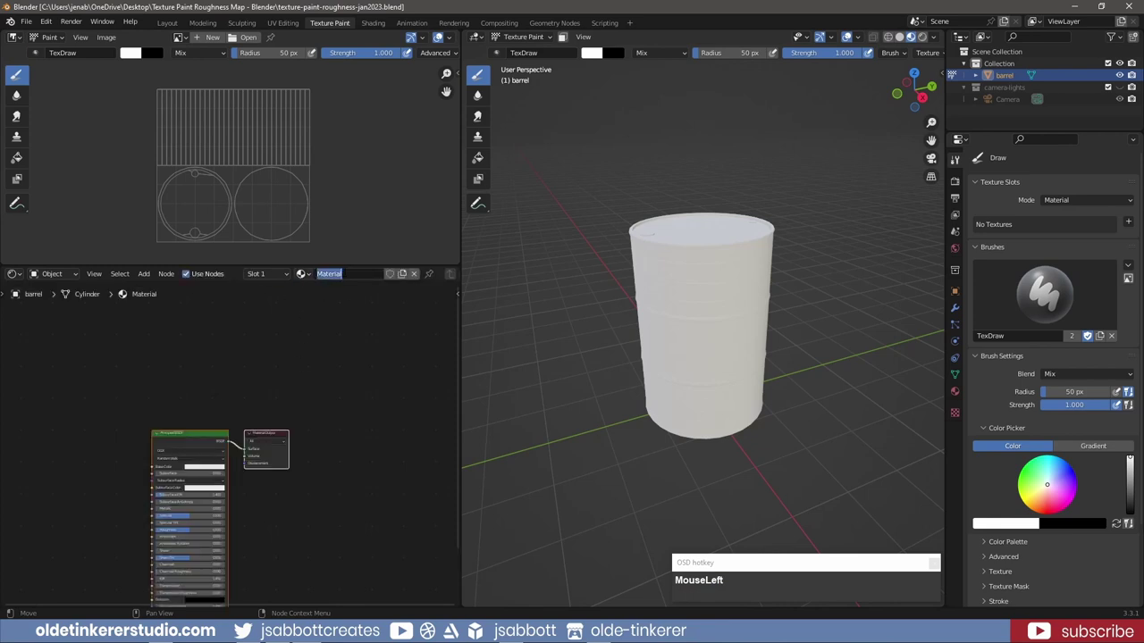
pyautogui.write('barrel')
pyautogui.press('Return')
pyautogui.scroll(3, 279, 482)
pyautogui.moveTo(165, 524); pyautogui.dragTo(284, 407, button='middle')
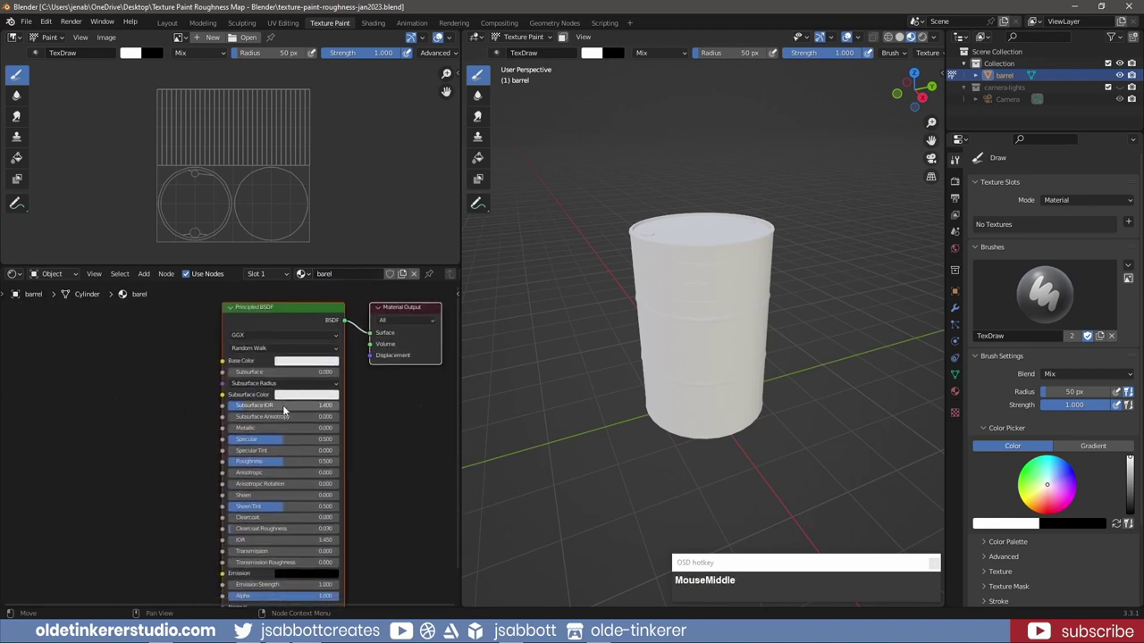
# Set Metallic to 1.000 and tint the Base Color pale blue
pyautogui.click(252, 429)
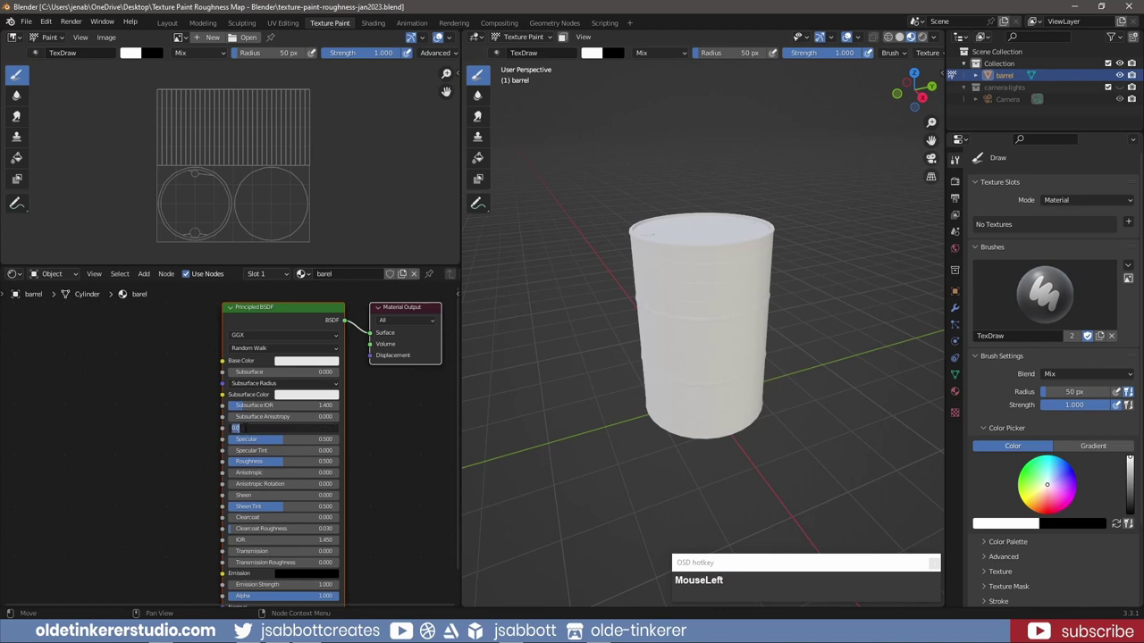
pyautogui.write('1')
pyautogui.press('Return')
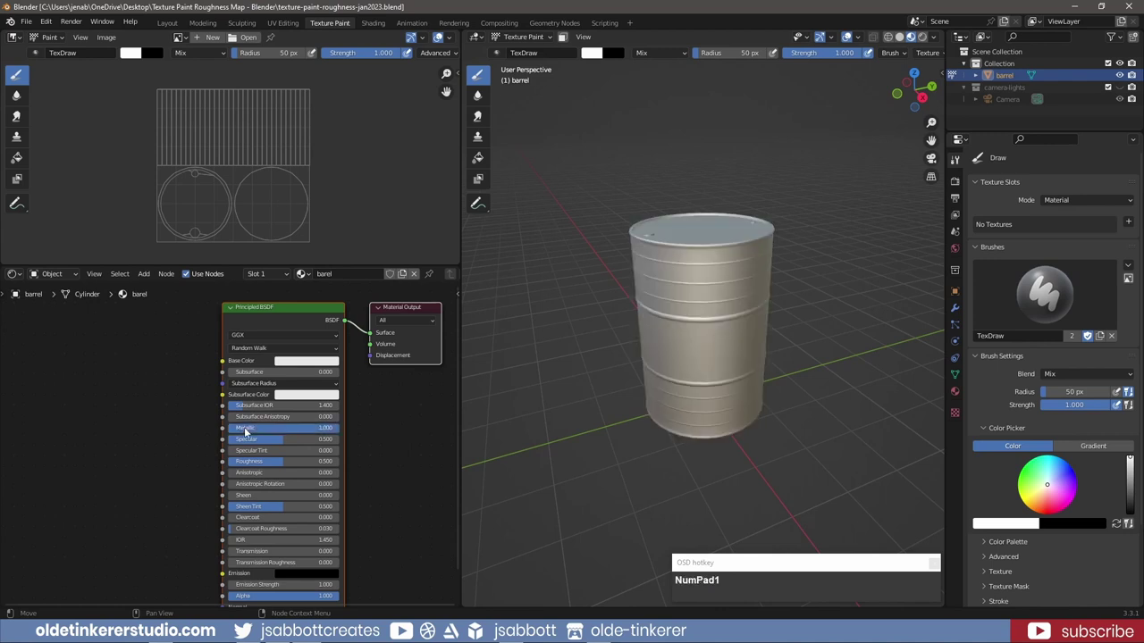
pyautogui.click(304, 363)
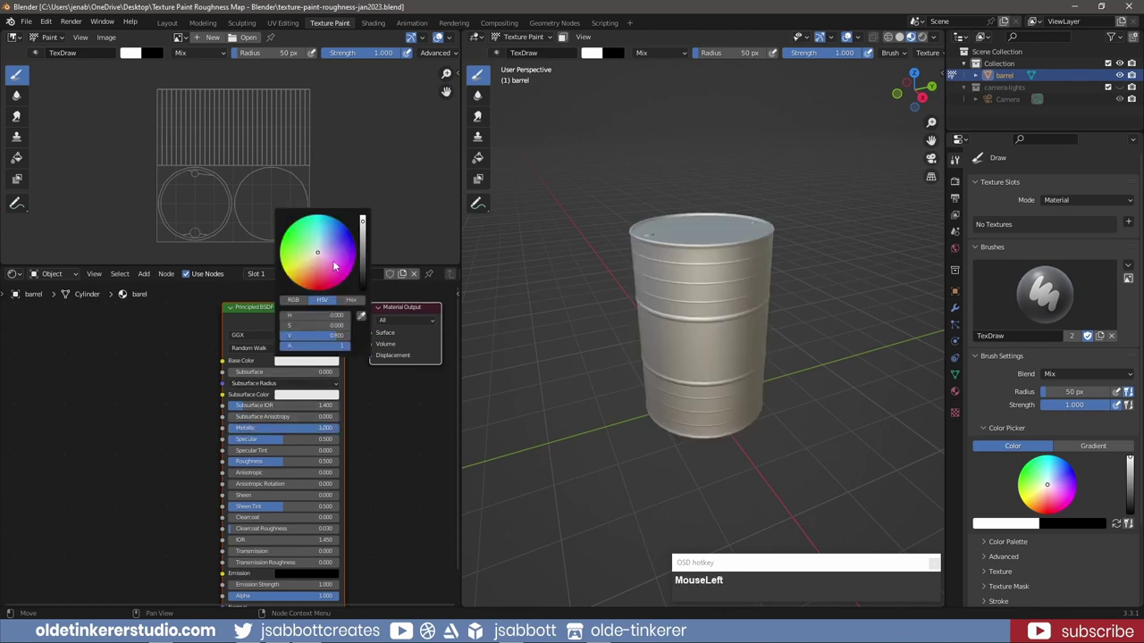
pyautogui.moveTo(330, 263); pyautogui.dragTo(323, 246)
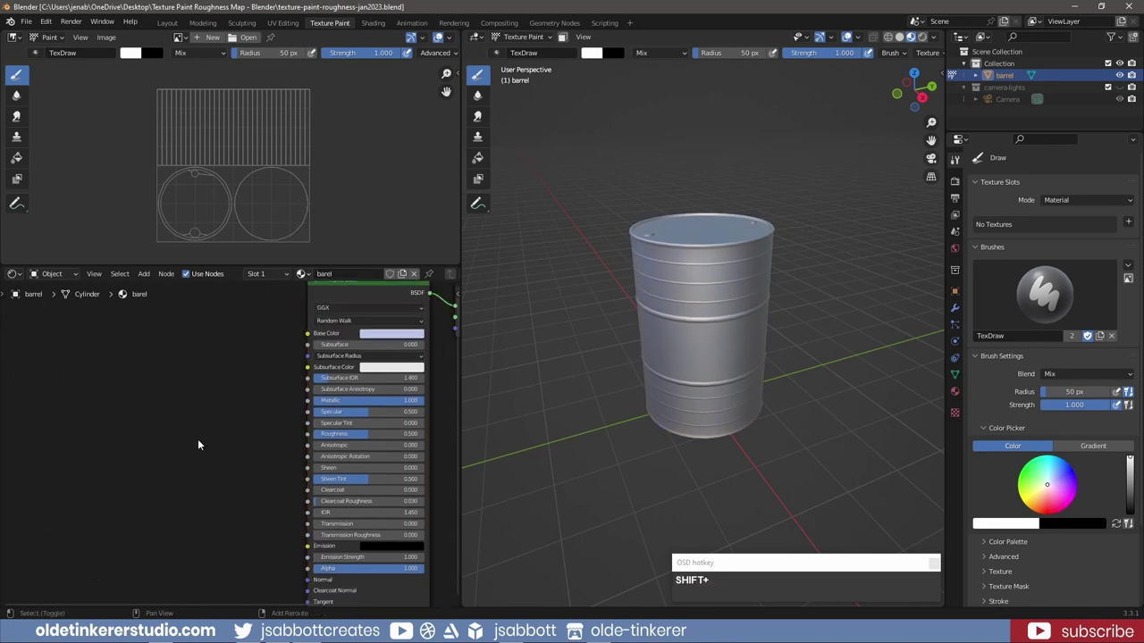
# Add an Image Texture node to the left of the Principled BSDF
pyautogui.hotkey('shift', 'a')
pyautogui.moveTo(197, 439)
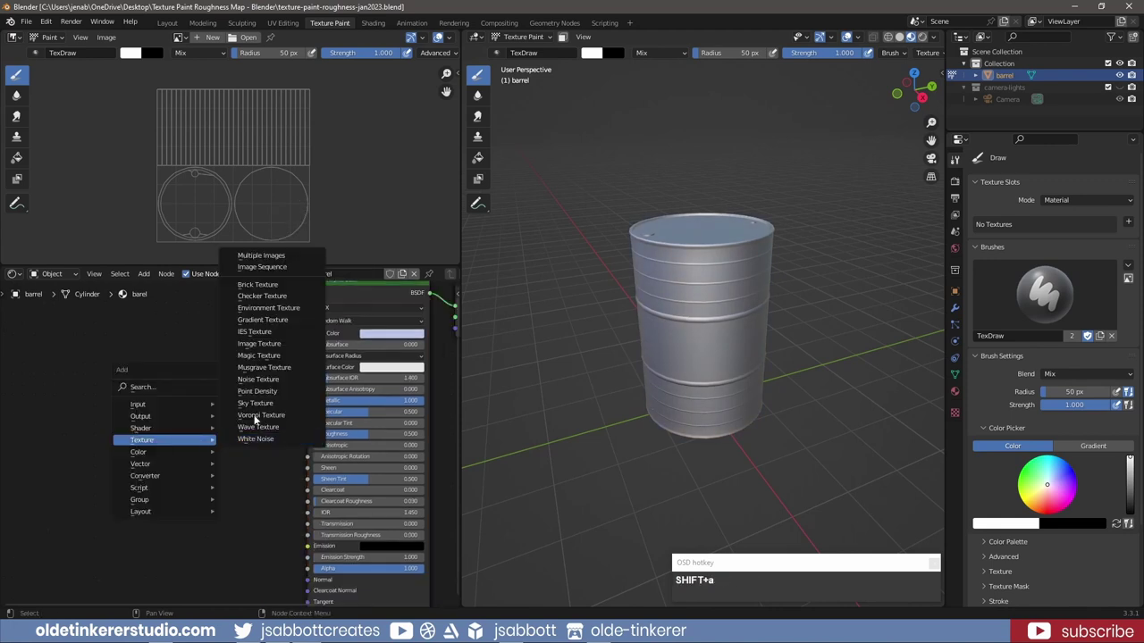
pyautogui.click(264, 343)
pyautogui.click(130, 369)
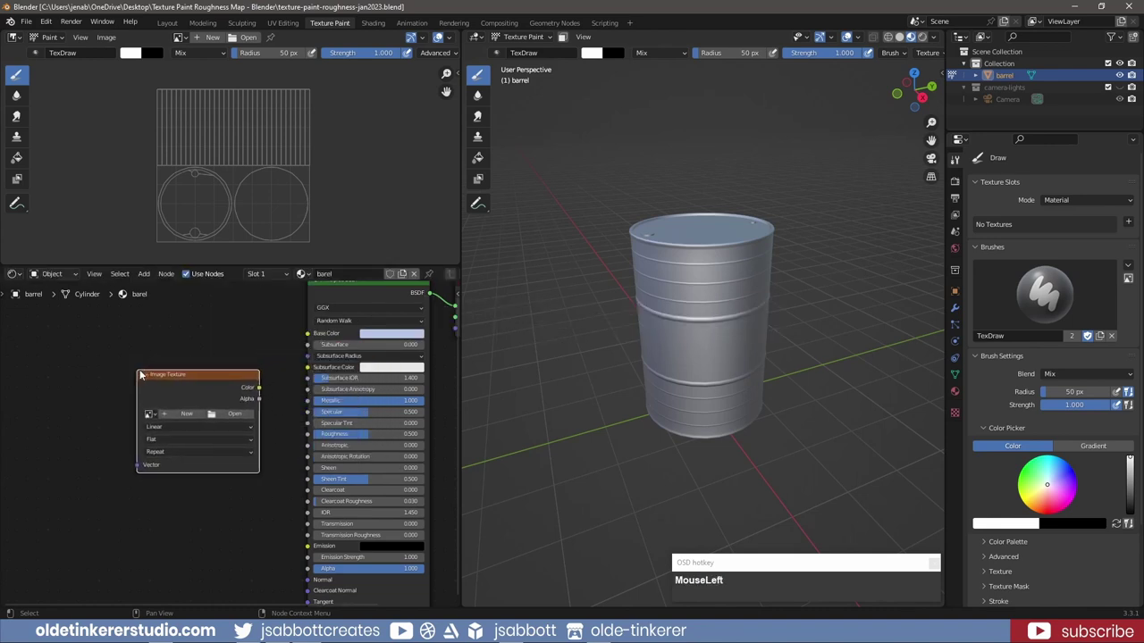
# Create a 2048×2048 image named 'barrel-roughness' filled with 0.5 grey
pyautogui.click(177, 412)
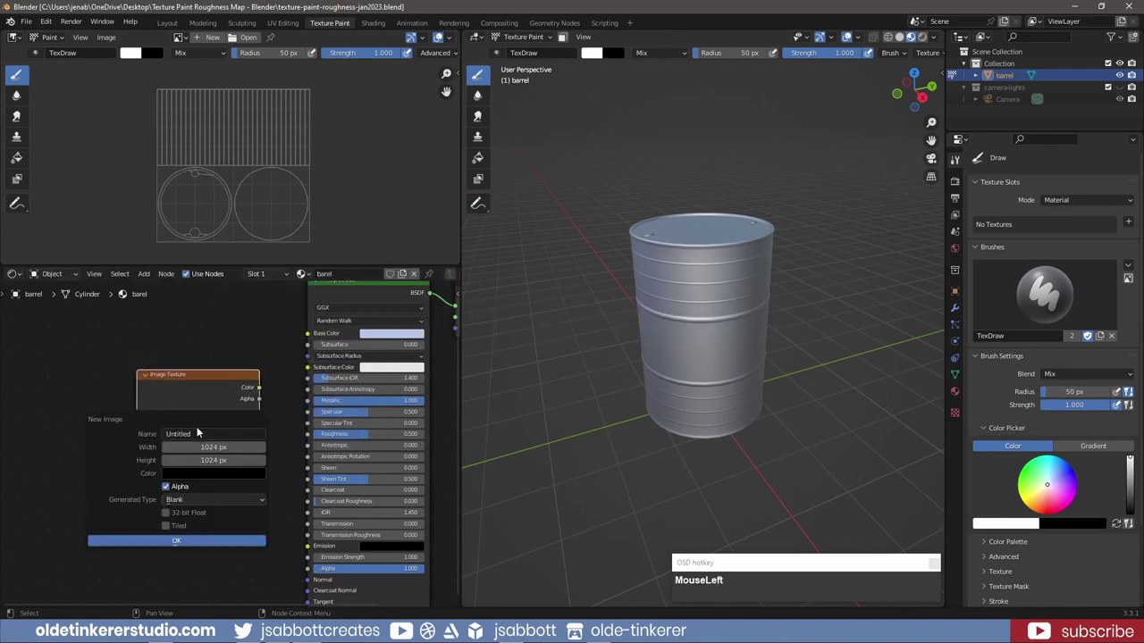
pyautogui.click(196, 433)
pyautogui.write('barrel-roughness')
pyautogui.click(195, 447)
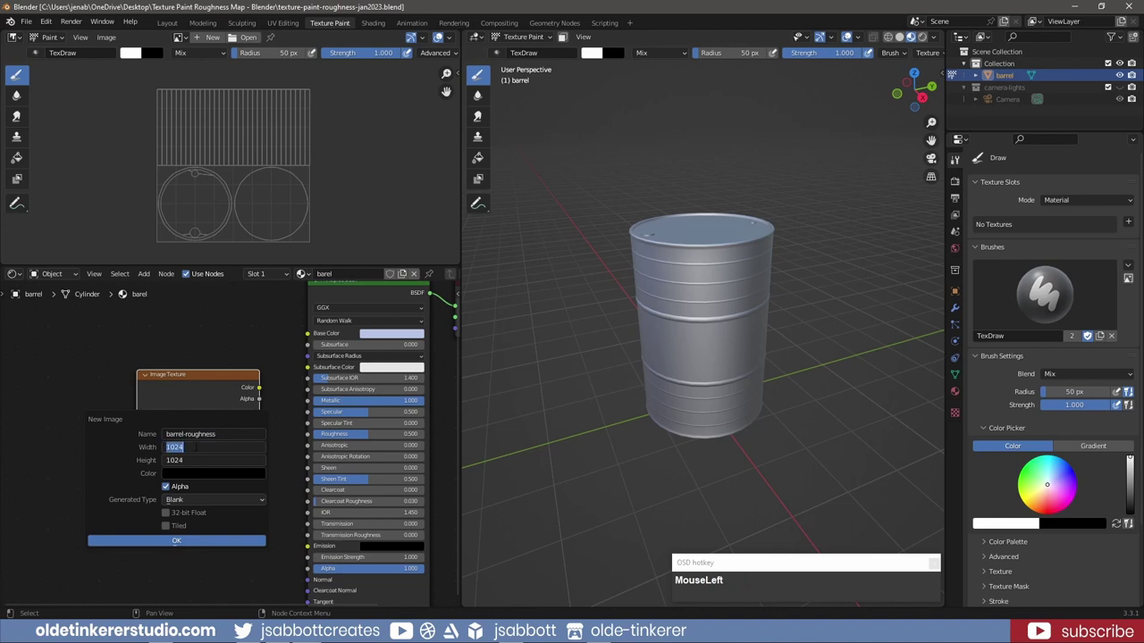
pyautogui.write('2048')
pyautogui.press('Return')
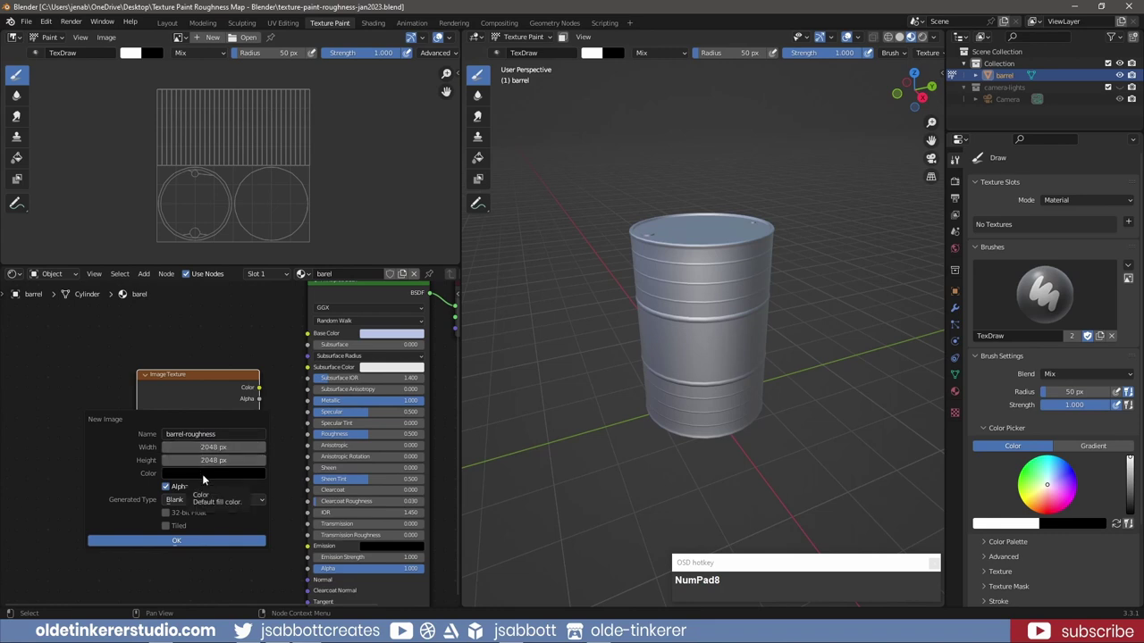
pyautogui.click(202, 473)
pyautogui.moveTo(190, 423); pyautogui.dragTo(190, 445)
pyautogui.write('.5')
pyautogui.press('Return')
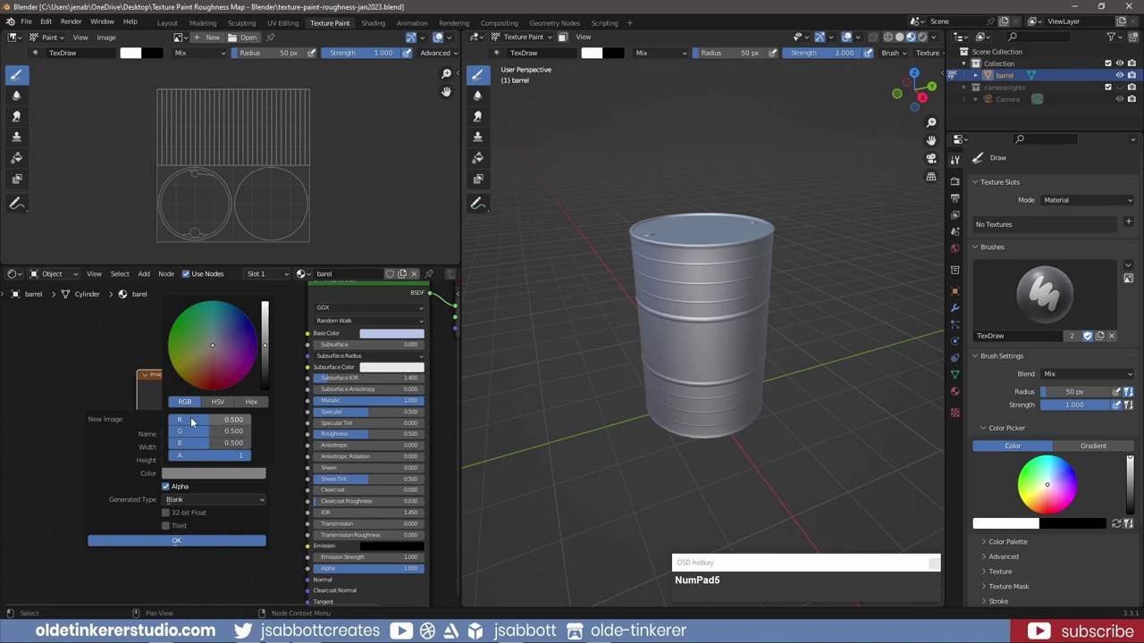
pyautogui.click(198, 541)
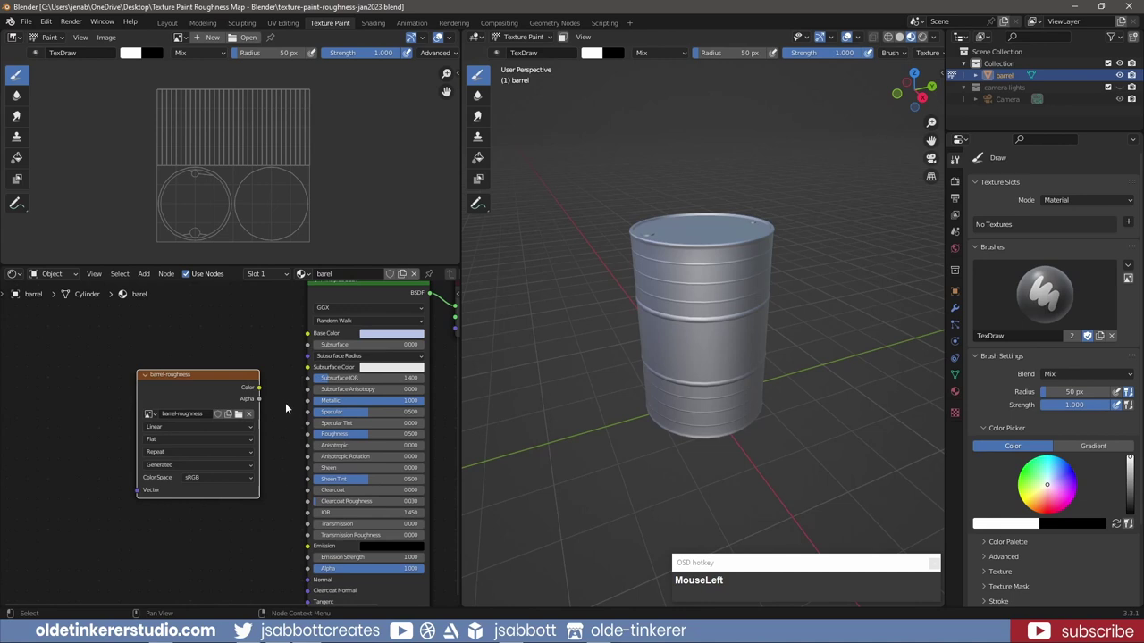
# Connect the image Color output to Roughness and set its Color Space to Non-Color
pyautogui.moveTo(258, 388); pyautogui.dragTo(303, 434)
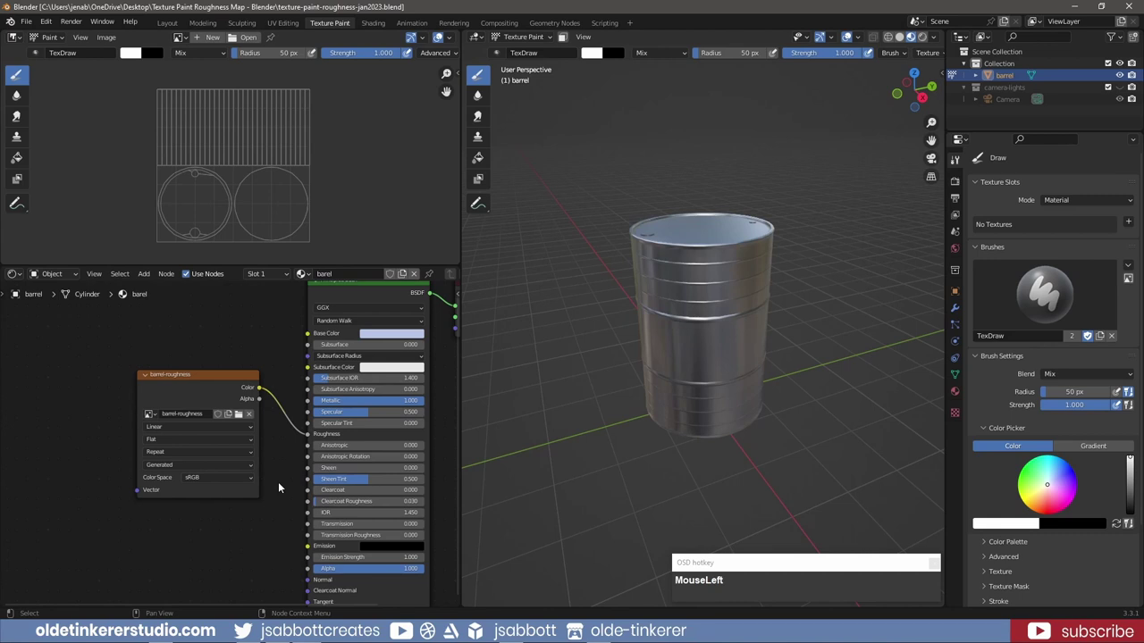
pyautogui.click(213, 477)
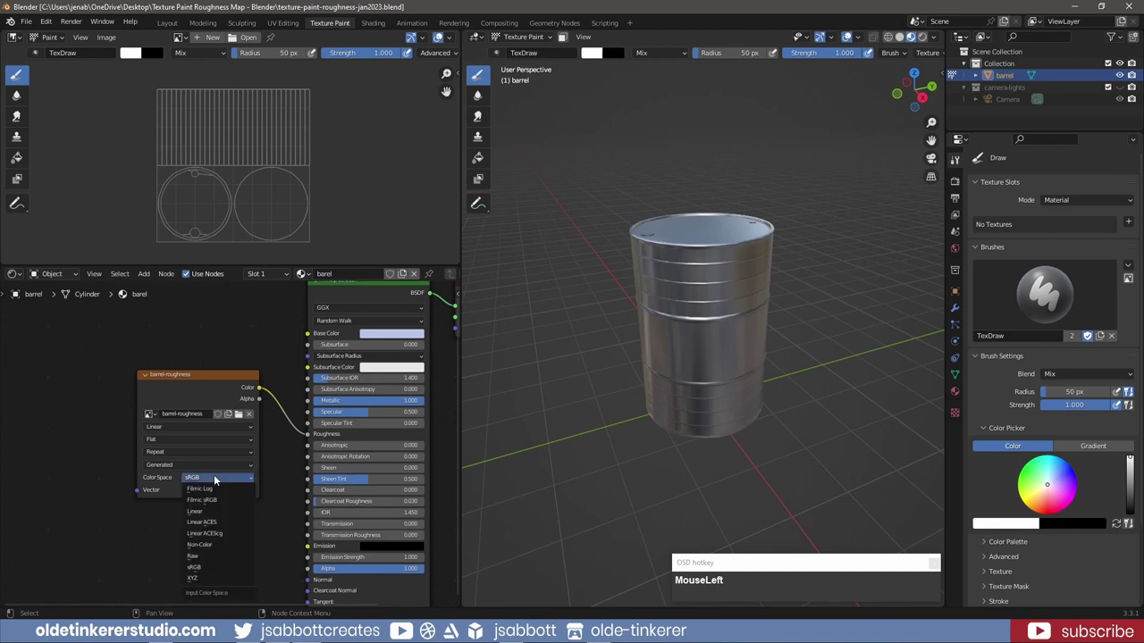
pyautogui.click(221, 545)
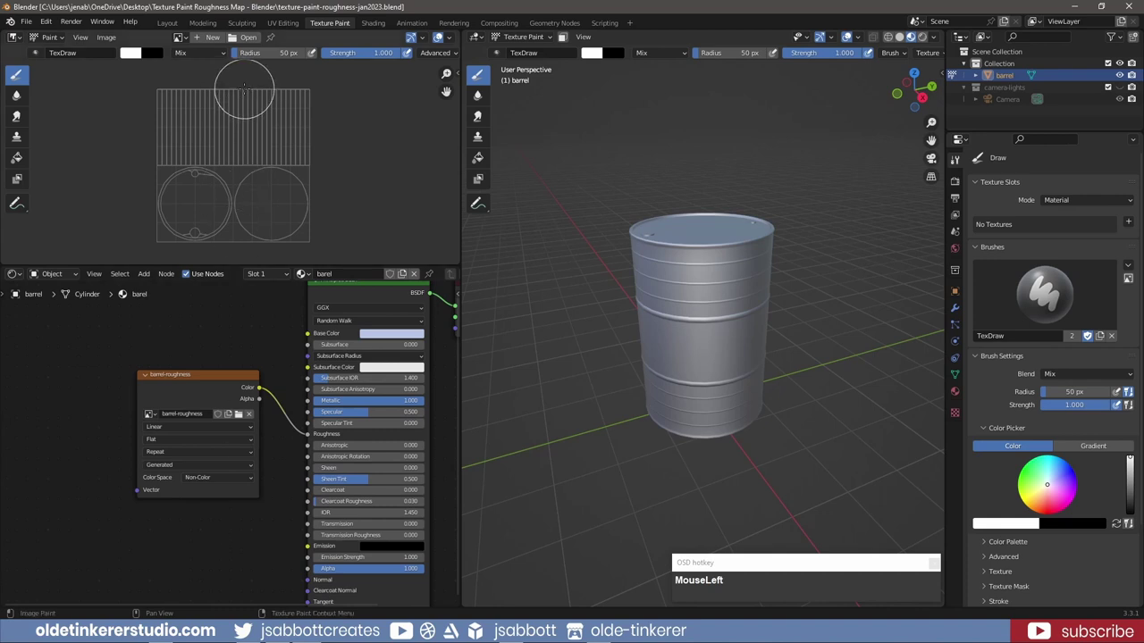
# Display the barrel-roughness image in the image editor
pyautogui.click(179, 37)
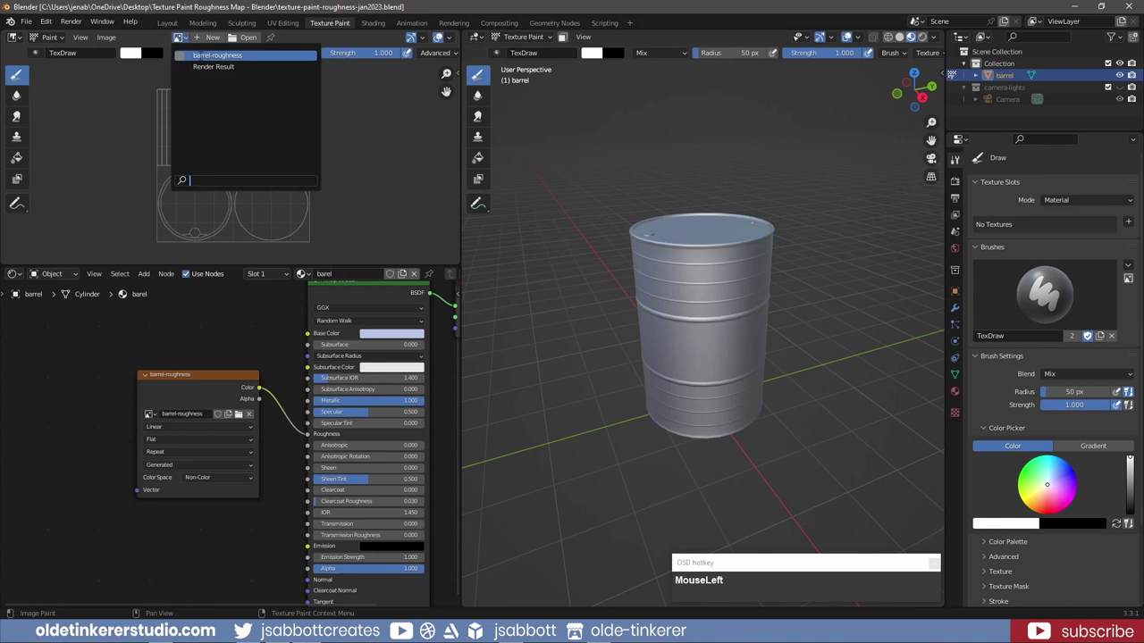
pyautogui.click(202, 56)
pyautogui.scroll(-3, 302, 134)
pyautogui.scroll(-1, 298, 137)
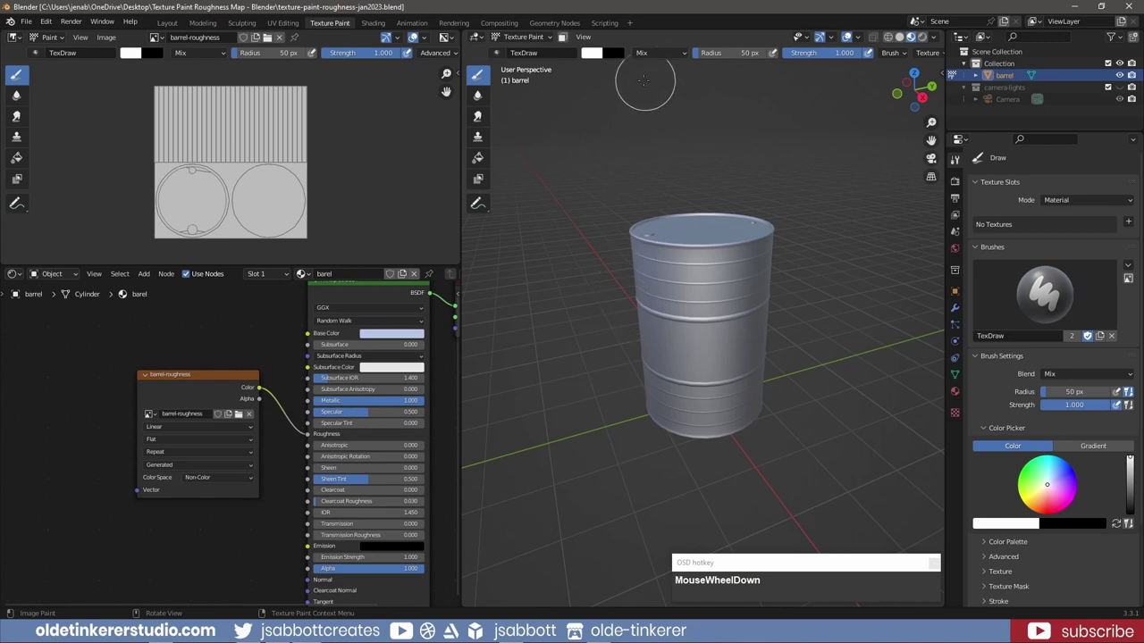
# Check the brush colour, view the lid from above, zoom in, and begin resizing the brush
pyautogui.click(591, 54)
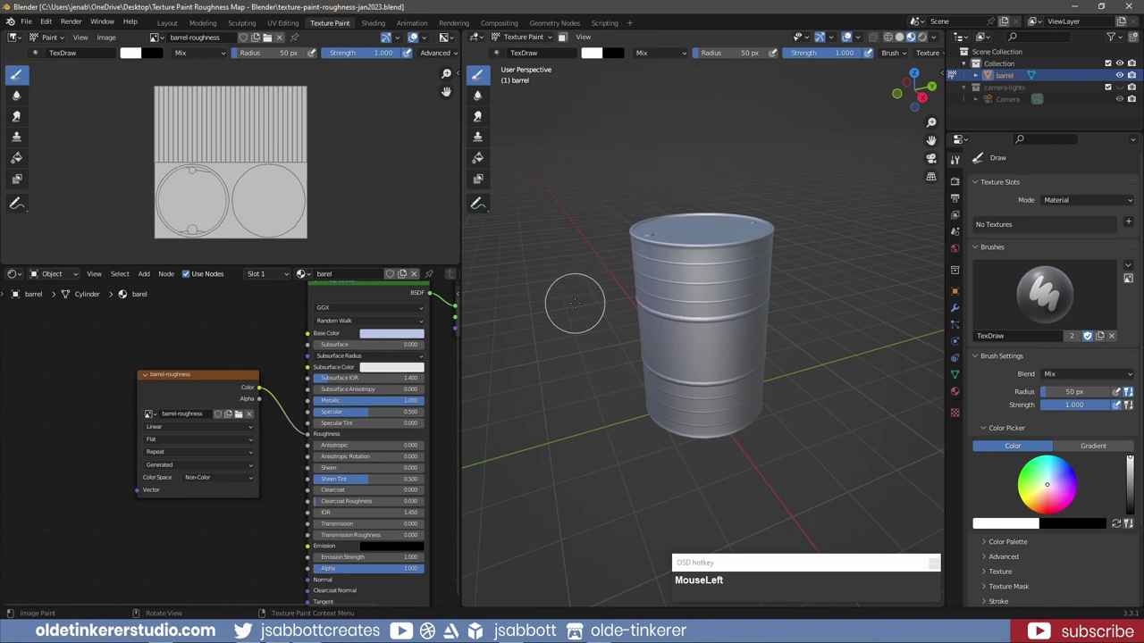
pyautogui.moveTo(590, 265); pyautogui.dragTo(678, 297, button='middle')
pyautogui.scroll(3, 681, 295)
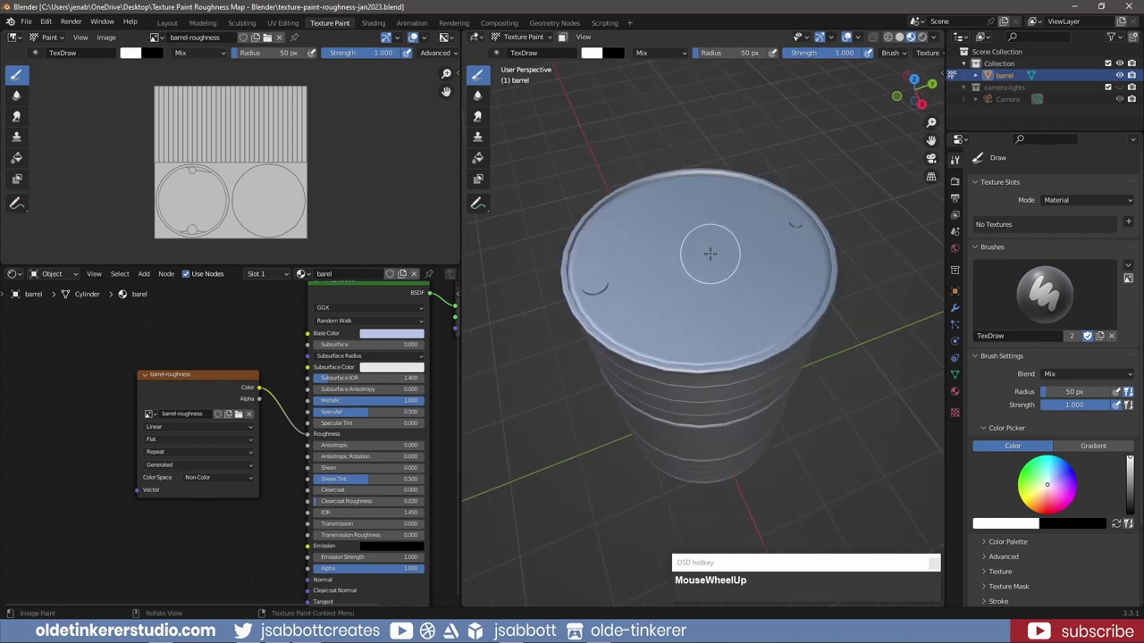
pyautogui.press('f')
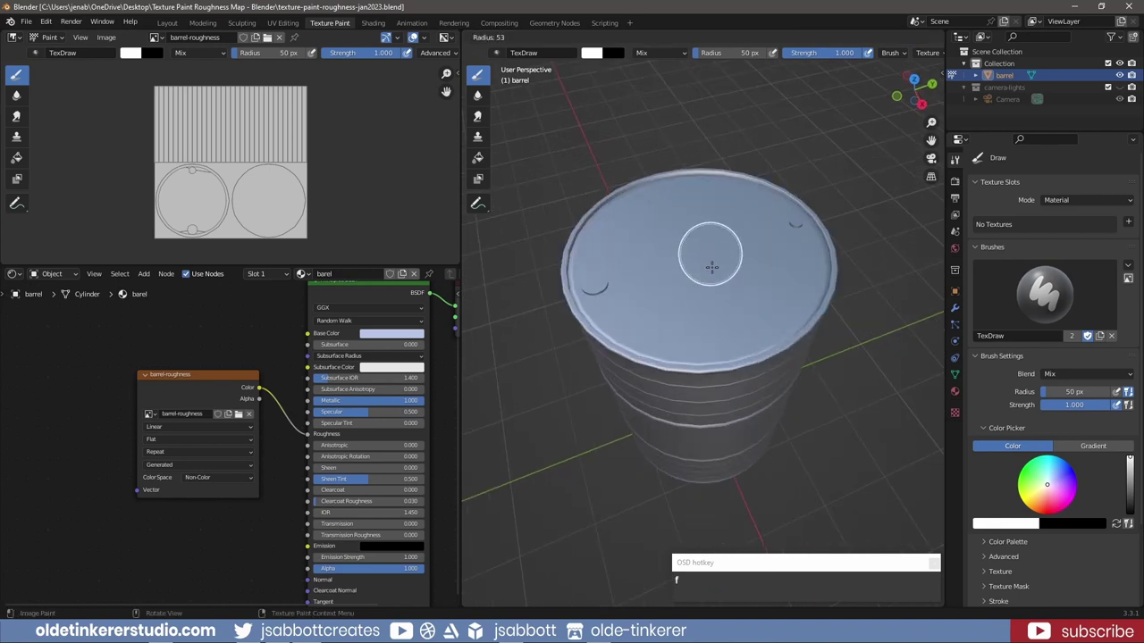
# Set the brush radius to 32 px and paint a white rough patch across the lid
pyautogui.click(697, 250)
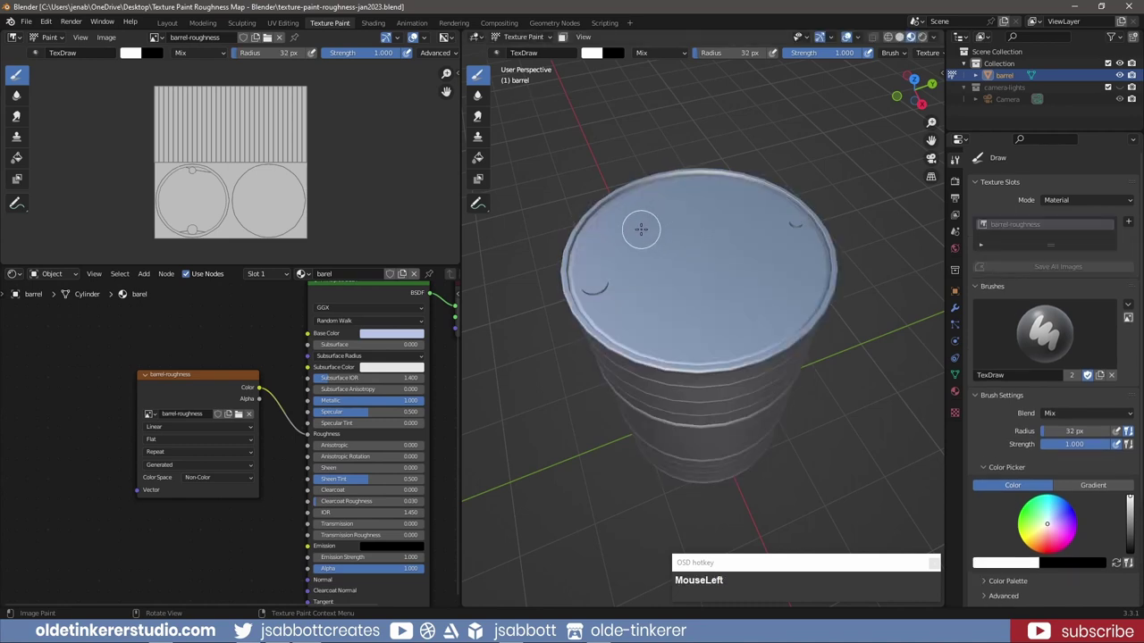
pyautogui.moveTo(638, 230)
pyautogui.mouseDown()
pyautogui.moveTo(695, 230)
pyautogui.moveTo(629, 240)
pyautogui.moveTo(696, 244)
pyautogui.moveTo(635, 256)
pyautogui.mouseUp()
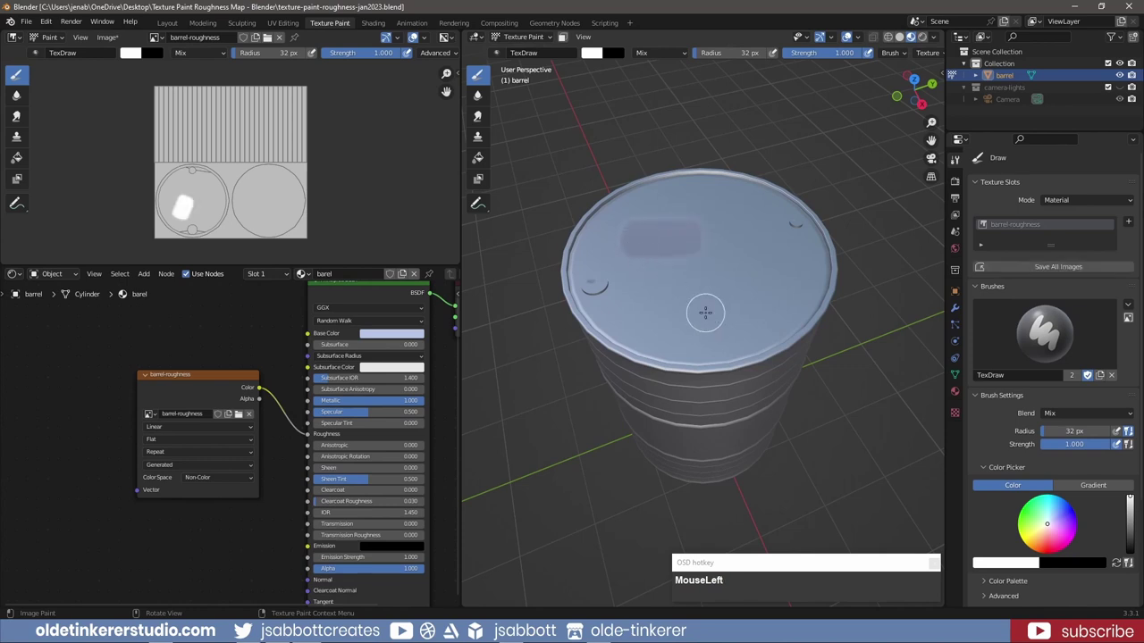
pyautogui.scroll(2, 705, 308)
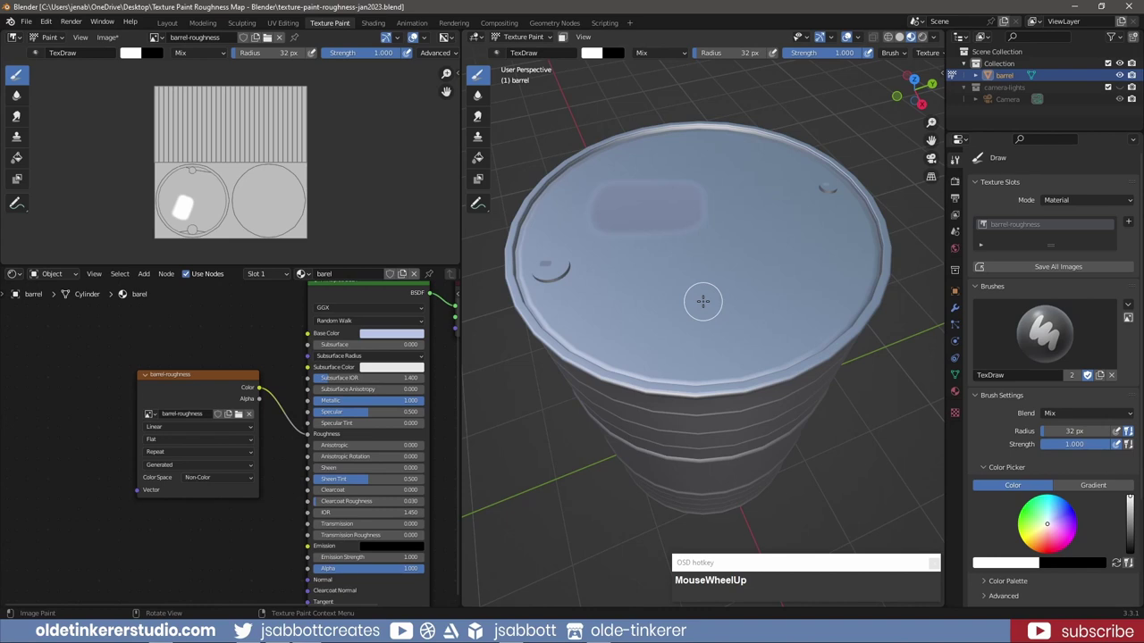
# Set brush strength to 0.500 and paint a softer white stroke down the lid
pyautogui.click(826, 54)
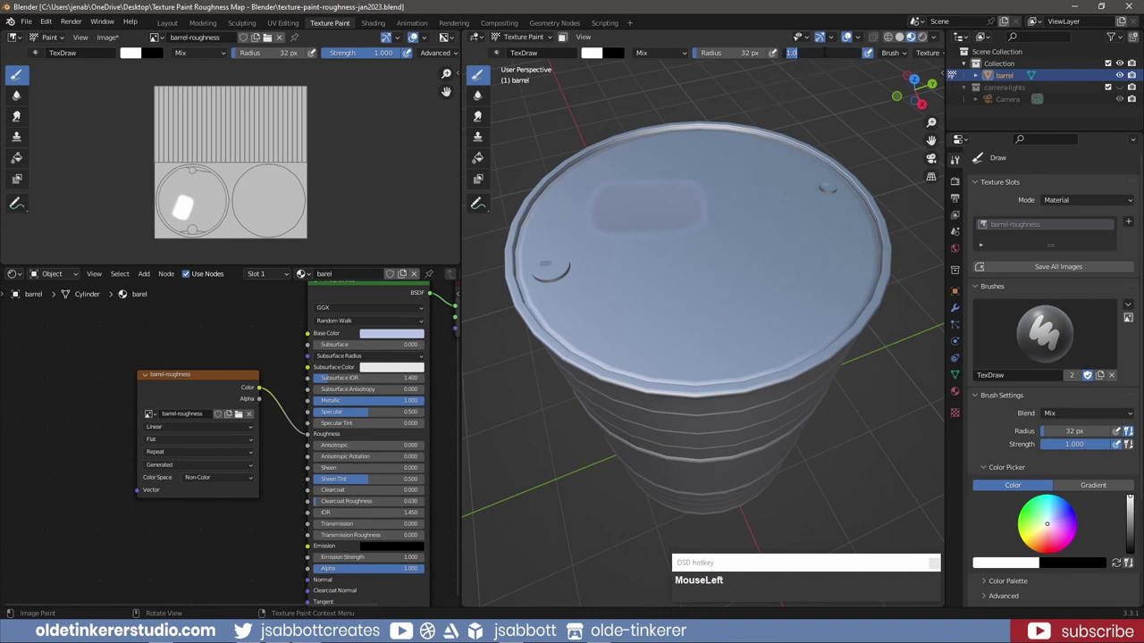
pyautogui.write('.5')
pyautogui.press('Return')
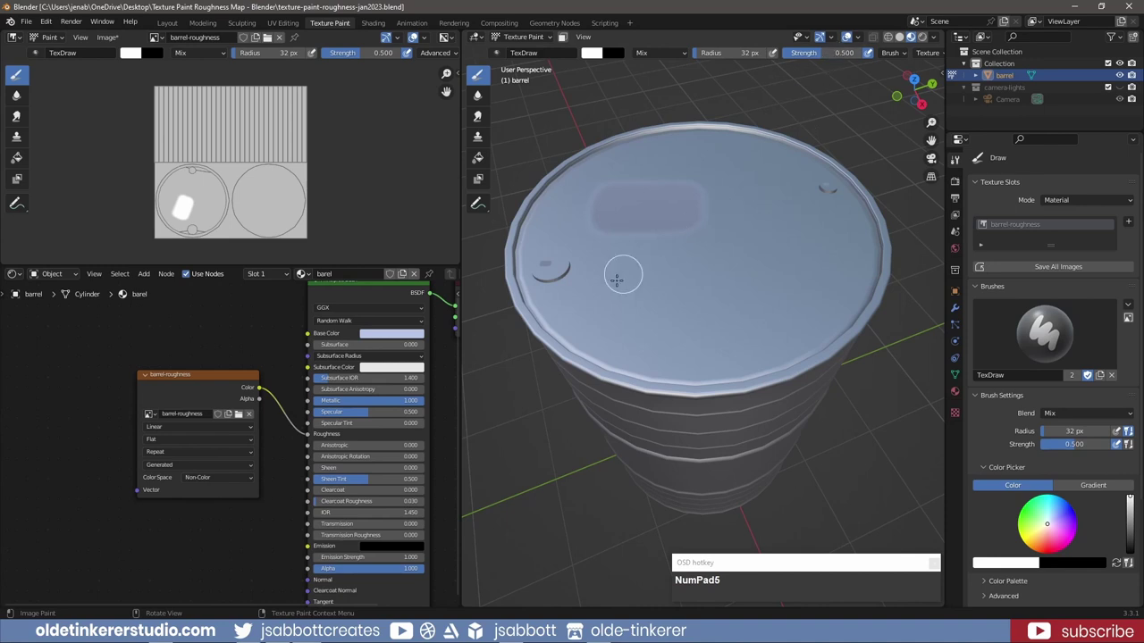
pyautogui.moveTo(610, 256)
pyautogui.mouseDown()
pyautogui.moveTo(616, 310)
pyautogui.moveTo(617, 257)
pyautogui.moveTo(625, 305)
pyautogui.moveTo(629, 259)
pyautogui.moveTo(636, 300)
pyautogui.moveTo(790, 294)
pyautogui.mouseUp()
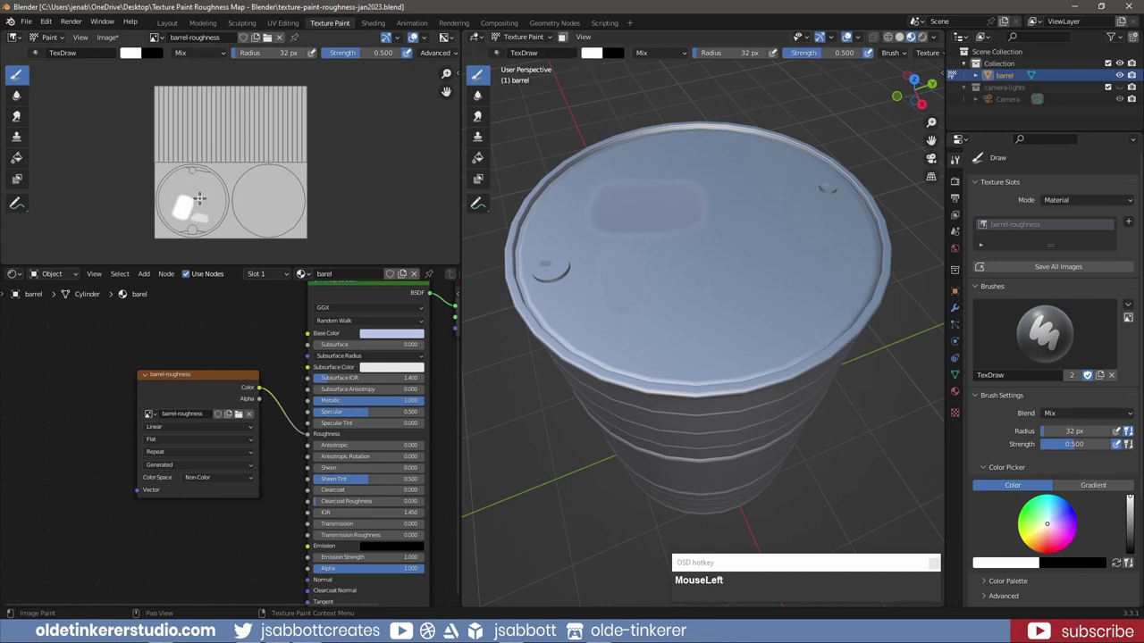
# Add a white stroke in the image editor, view the lid top-down, and darken the paint colour
pyautogui.moveTo(201, 199); pyautogui.dragTo(211, 206)
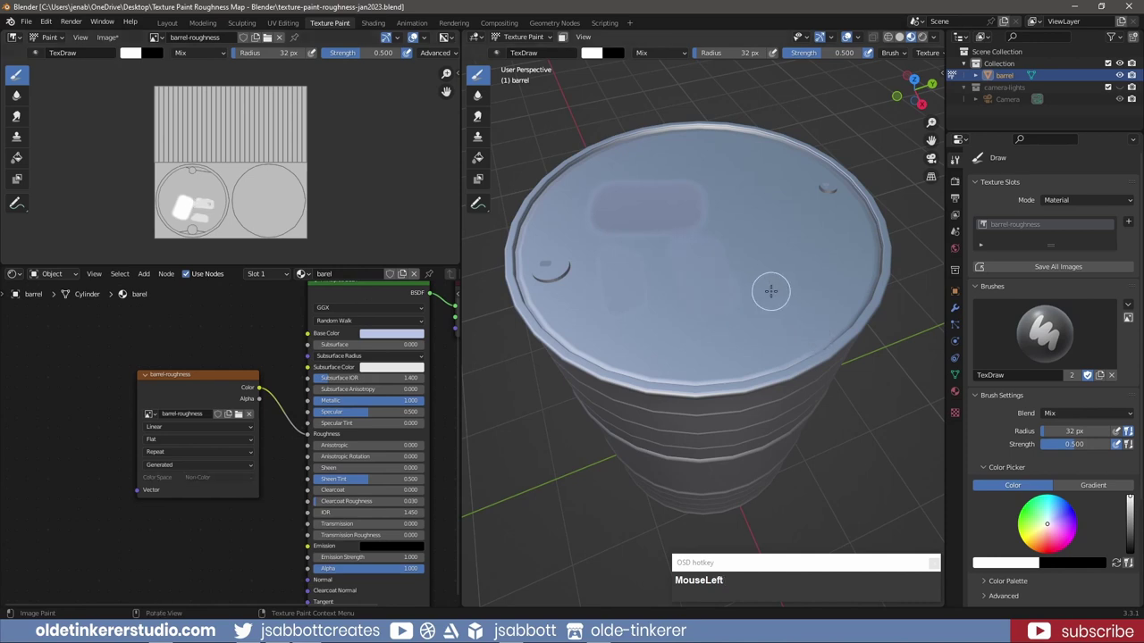
pyautogui.moveTo(766, 295); pyautogui.dragTo(770, 309, button='middle')
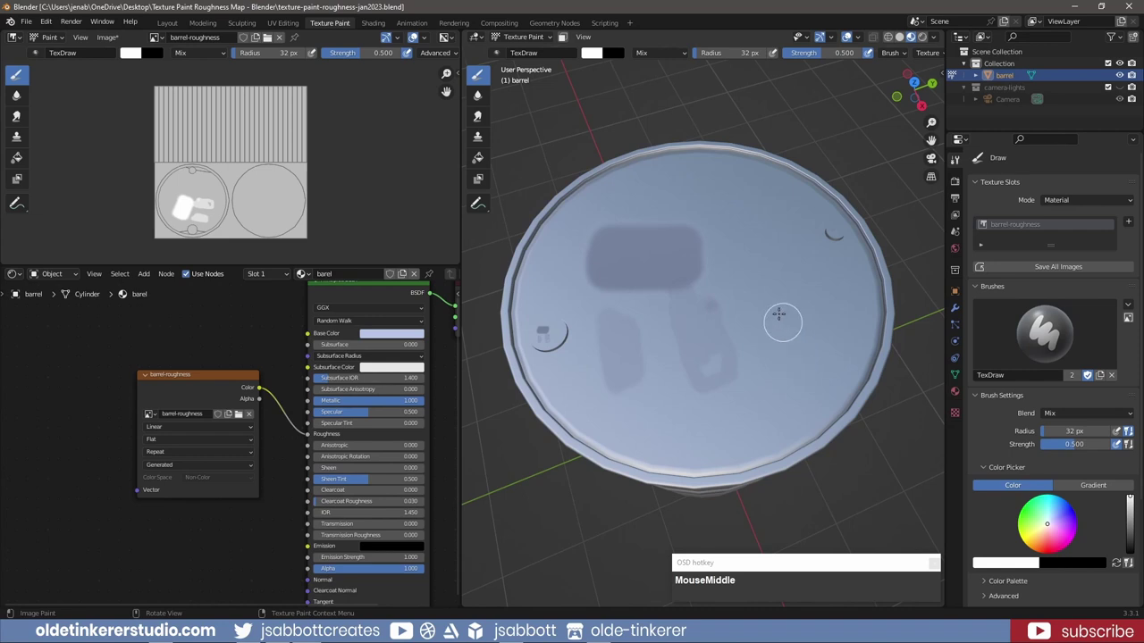
pyautogui.click(592, 54)
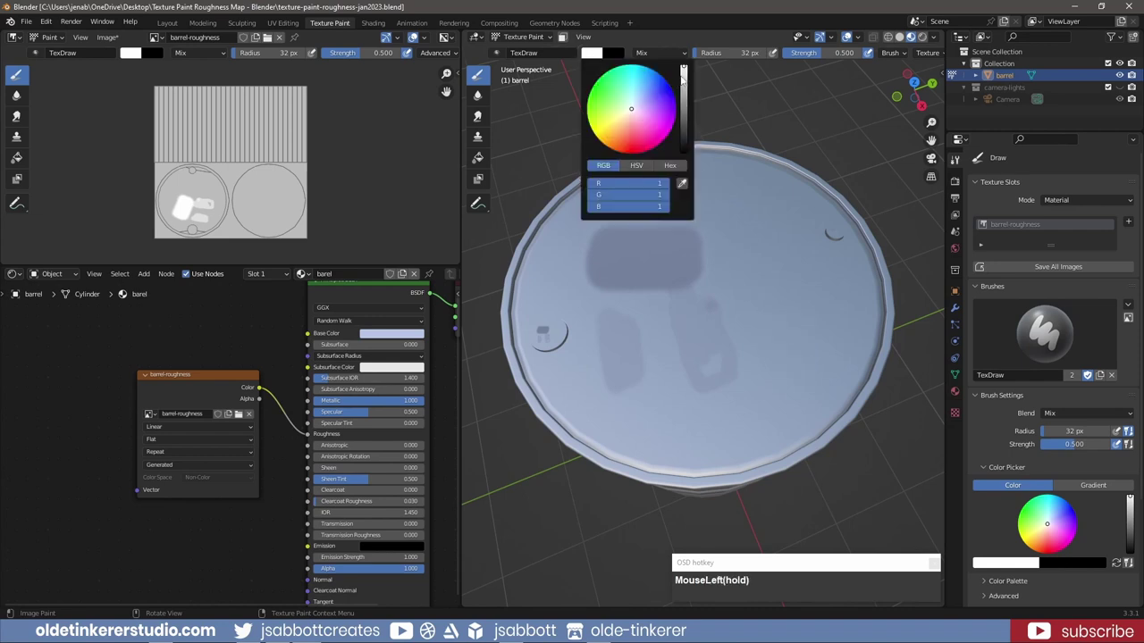
pyautogui.moveTo(684, 71); pyautogui.dragTo(690, 157)
# At full strength 1.000, paint glossy black strokes on the lid in viewport and image
pyautogui.moveTo(811, 54); pyautogui.dragTo(858, 53)
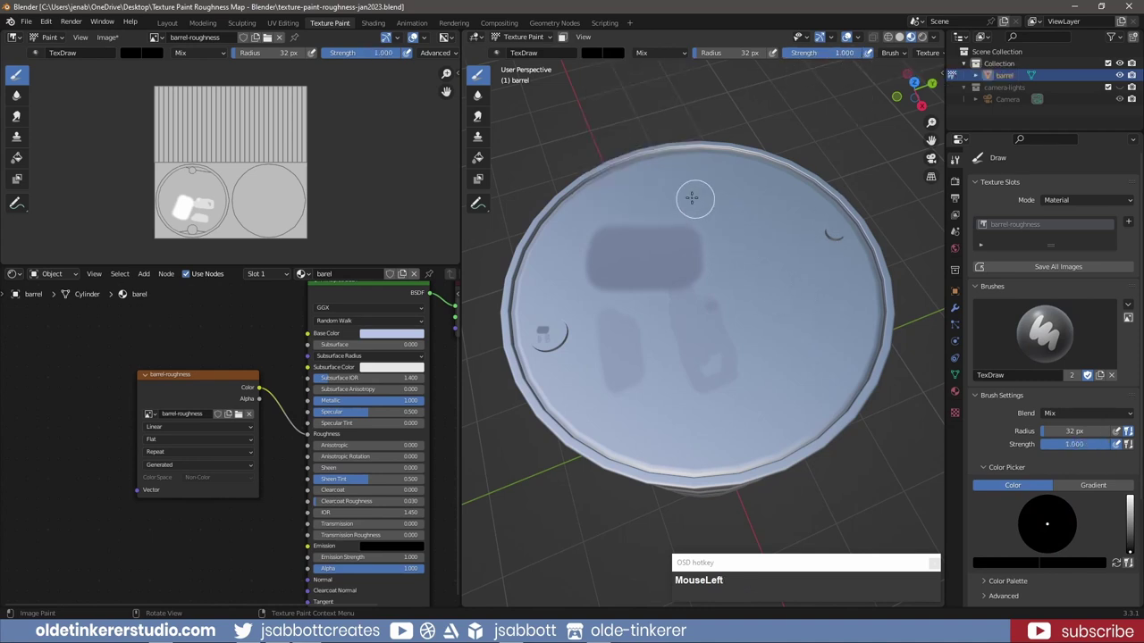
pyautogui.moveTo(614, 200)
pyautogui.mouseDown()
pyautogui.moveTo(706, 200)
pyautogui.moveTo(662, 201)
pyautogui.moveTo(656, 213)
pyautogui.mouseUp()
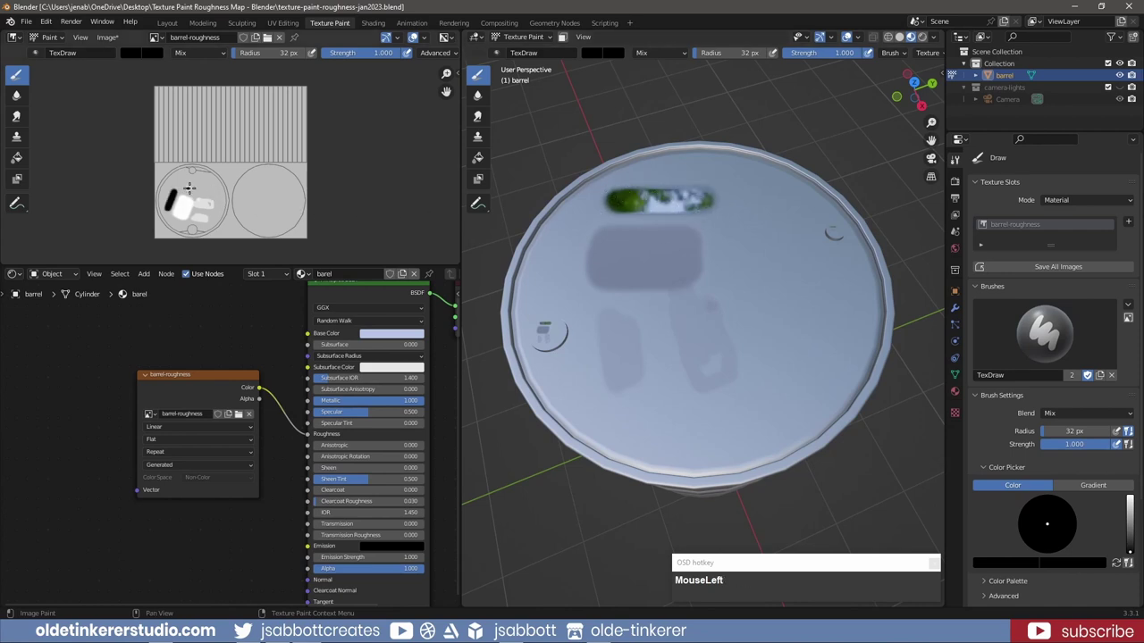
pyautogui.moveTo(190, 187)
pyautogui.mouseDown()
pyautogui.moveTo(220, 191)
pyautogui.moveTo(188, 191)
pyautogui.mouseUp()
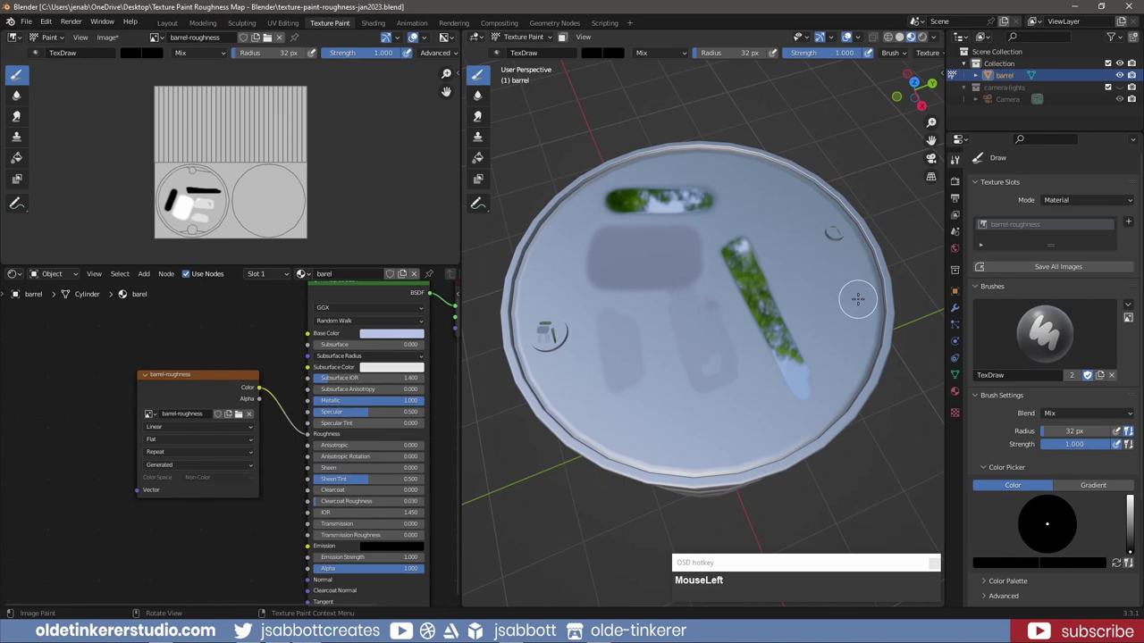
# Expand the brush Texture panel in Tool properties and create a new texture named 'Texture'
pyautogui.scroll(-1, 223, 438)
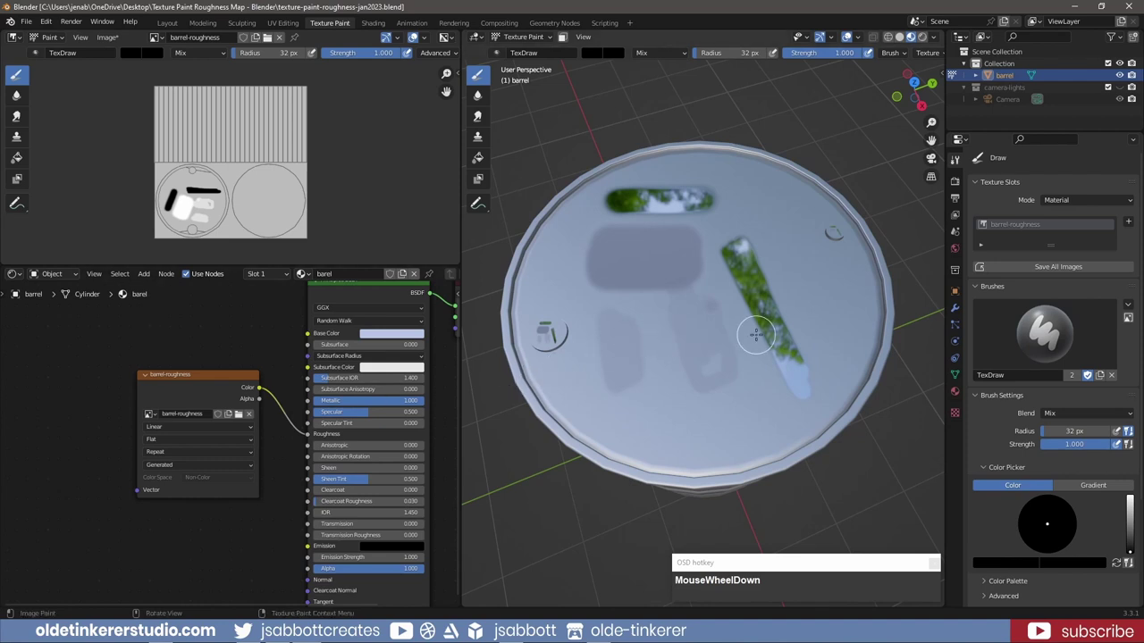
pyautogui.scroll(-3, 988, 412)
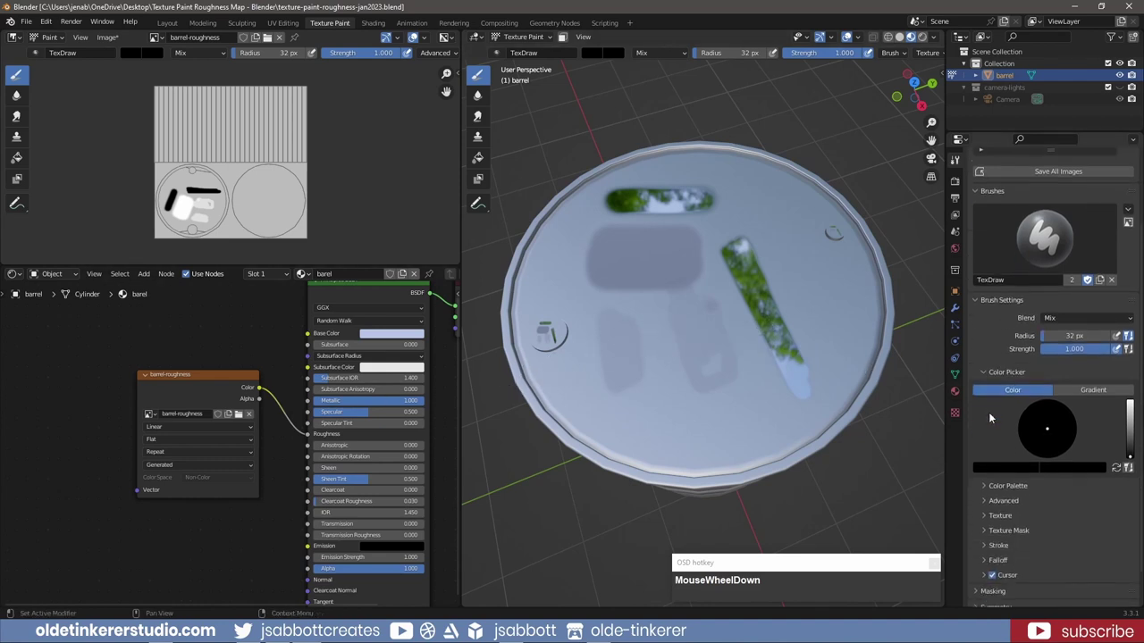
pyautogui.scroll(-1, 989, 405)
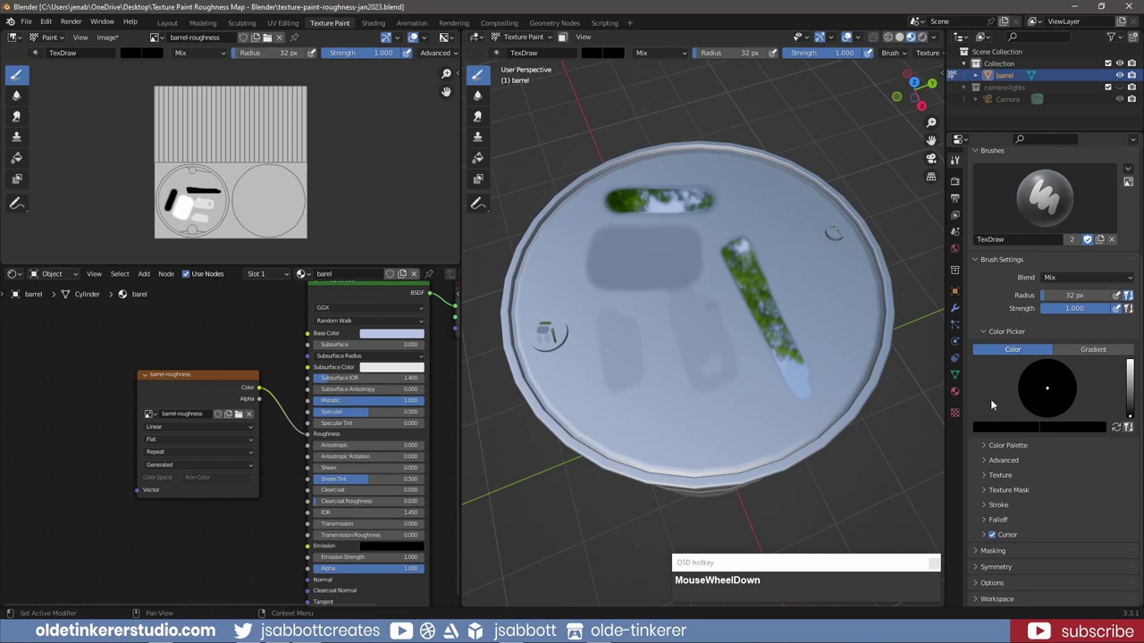
pyautogui.click(984, 477)
pyautogui.scroll(-2, 986, 477)
pyautogui.scroll(-2, 992, 482)
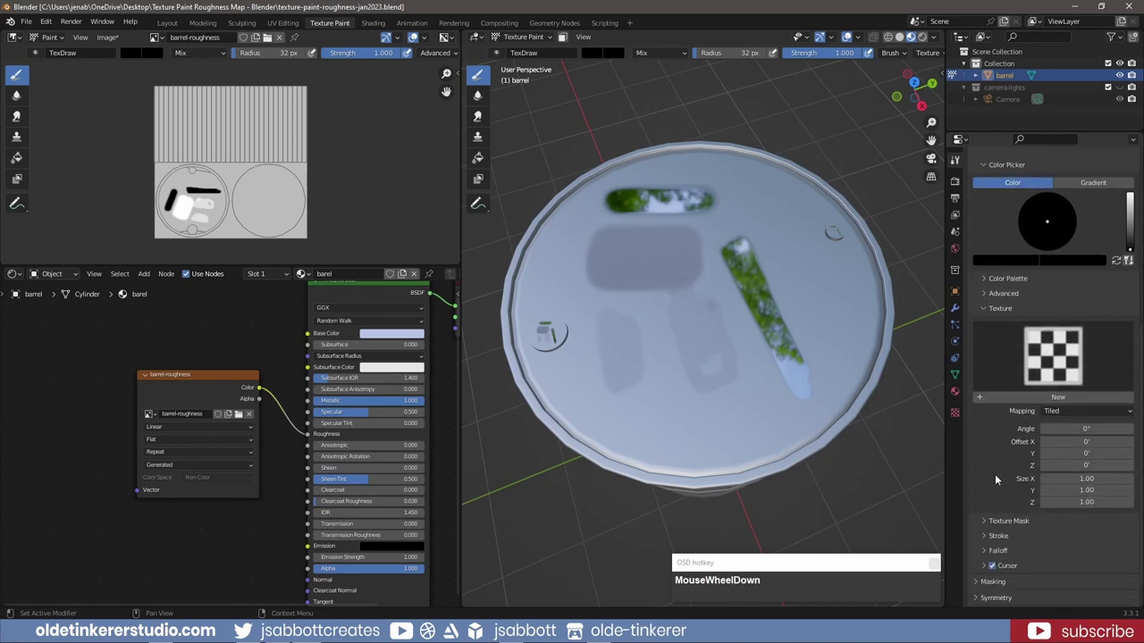
pyautogui.click(1041, 399)
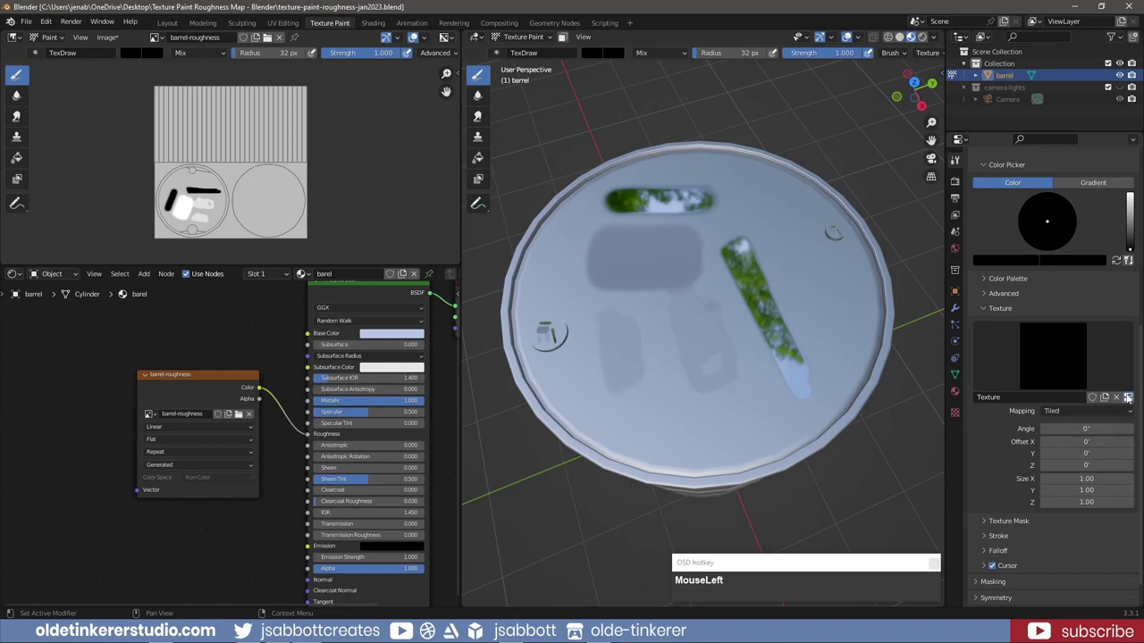
# Change the brush texture's type to Marble, then scroll back to the brush's Texture panel
pyautogui.click(1128, 399)
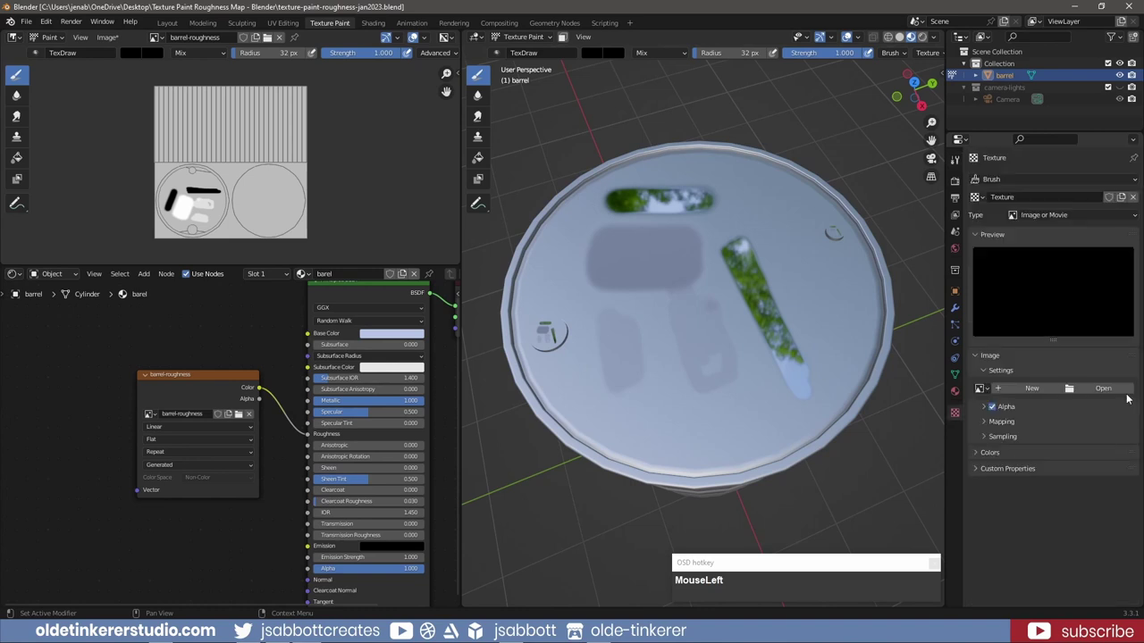
pyautogui.click(1062, 216)
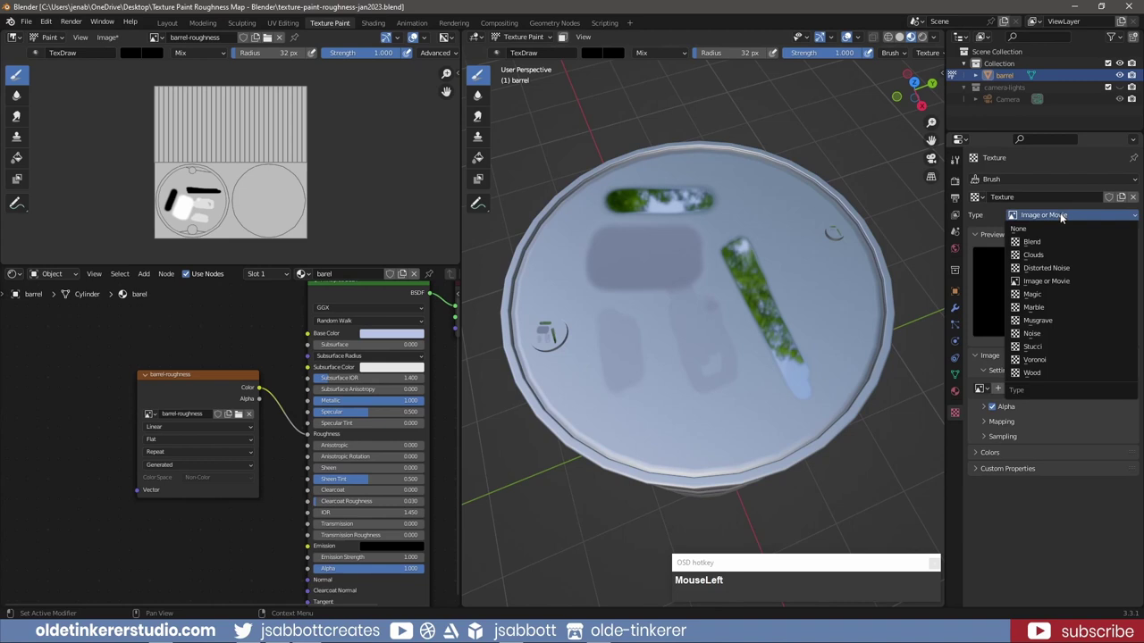
pyautogui.click(1046, 307)
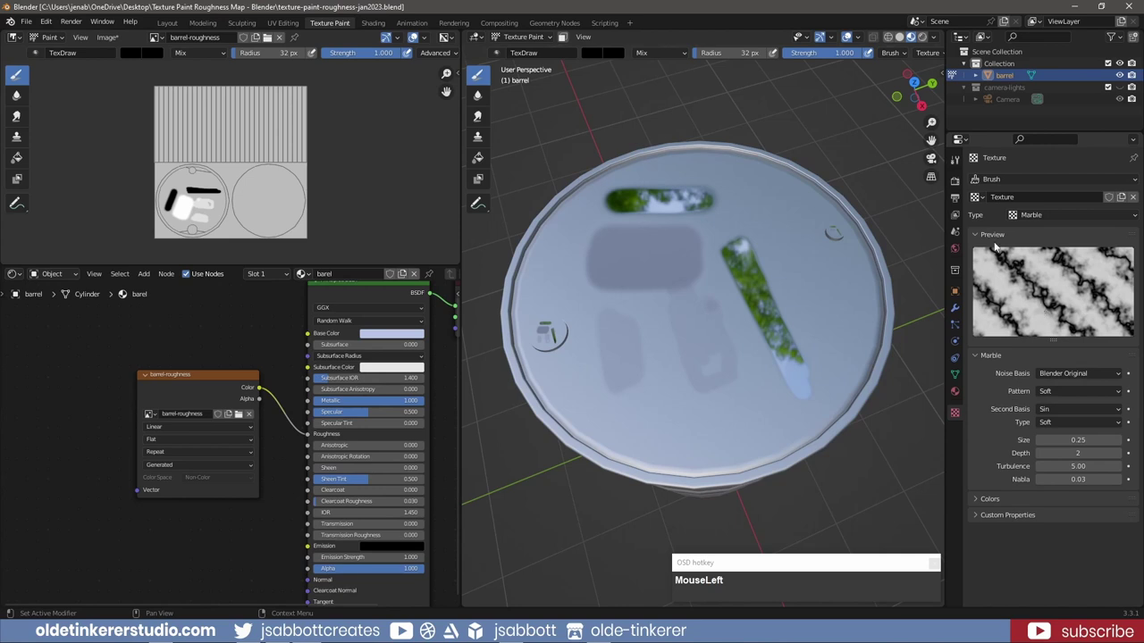
pyautogui.click(954, 159)
pyautogui.scroll(-6, 1015, 376)
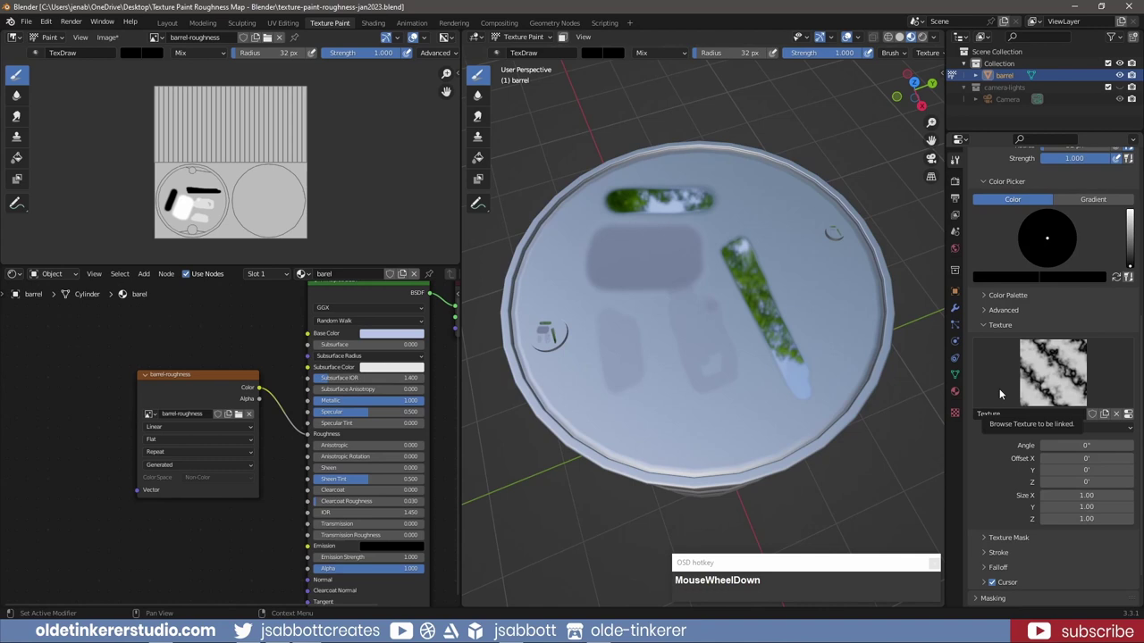
# Set the brush texture mapping to Random and paint a white marbled patch on the lid
pyautogui.click(1065, 427)
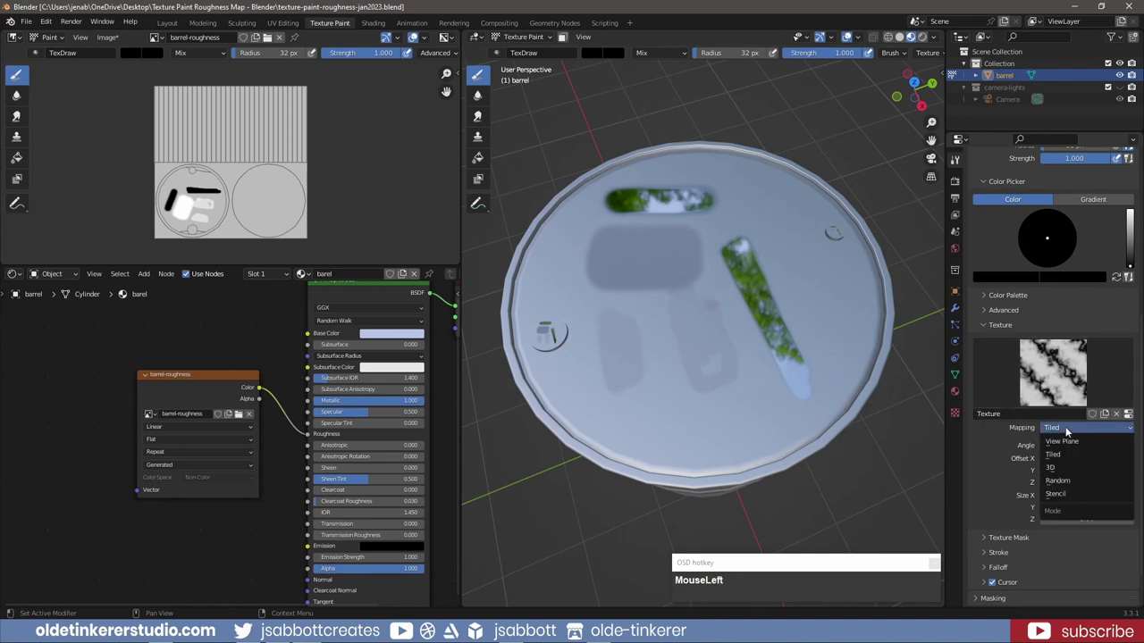
pyautogui.click(1061, 482)
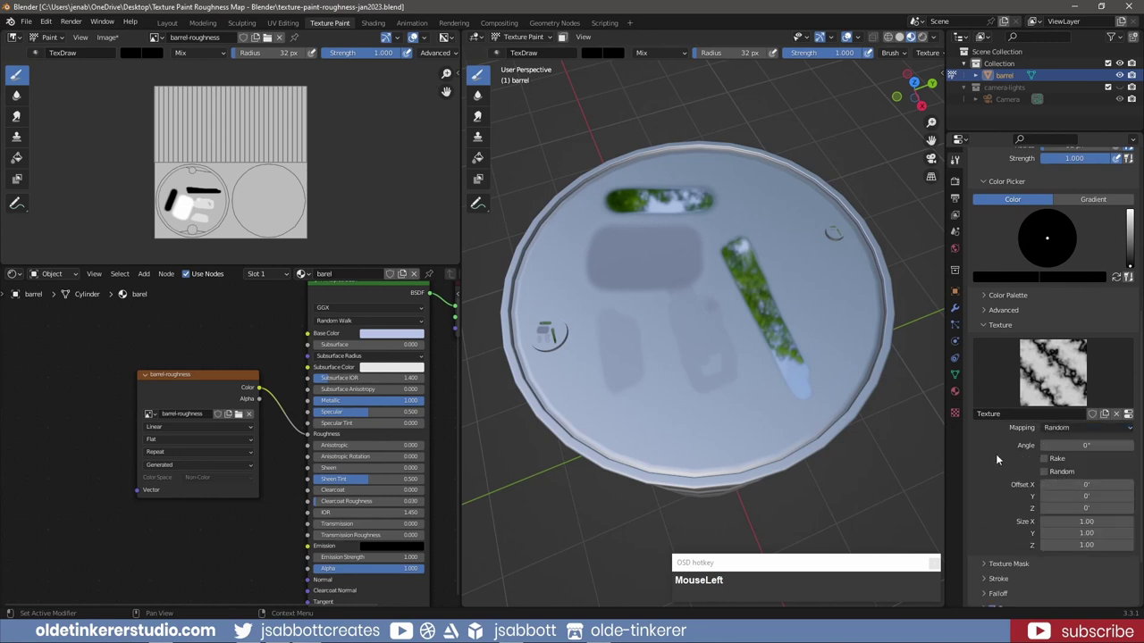
pyautogui.scroll(-1, 996, 454)
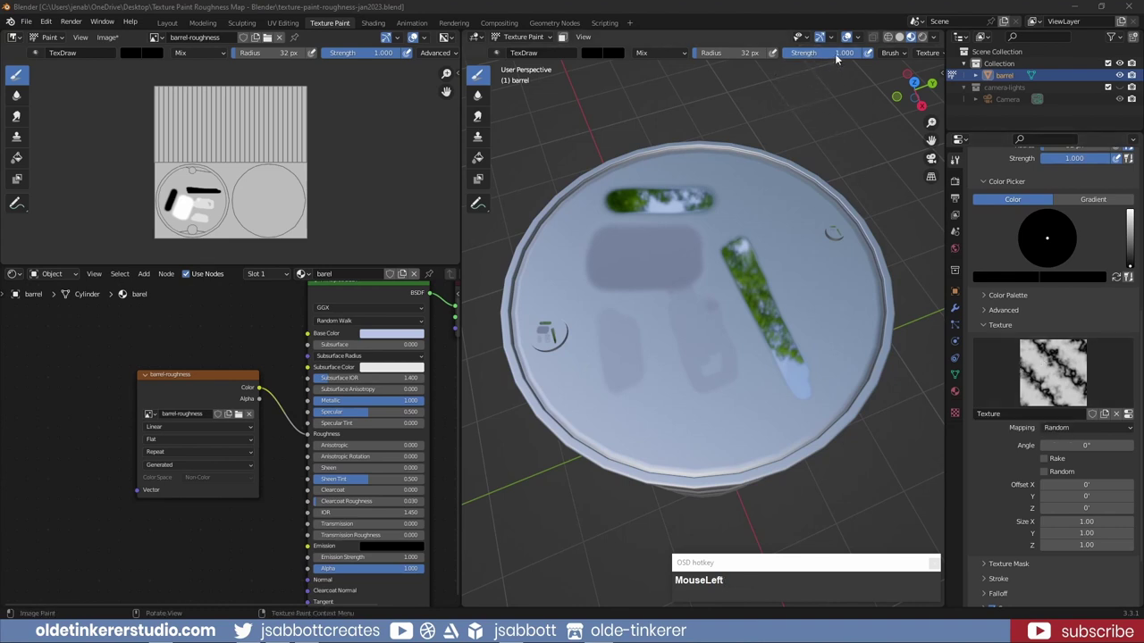
pyautogui.click(595, 55)
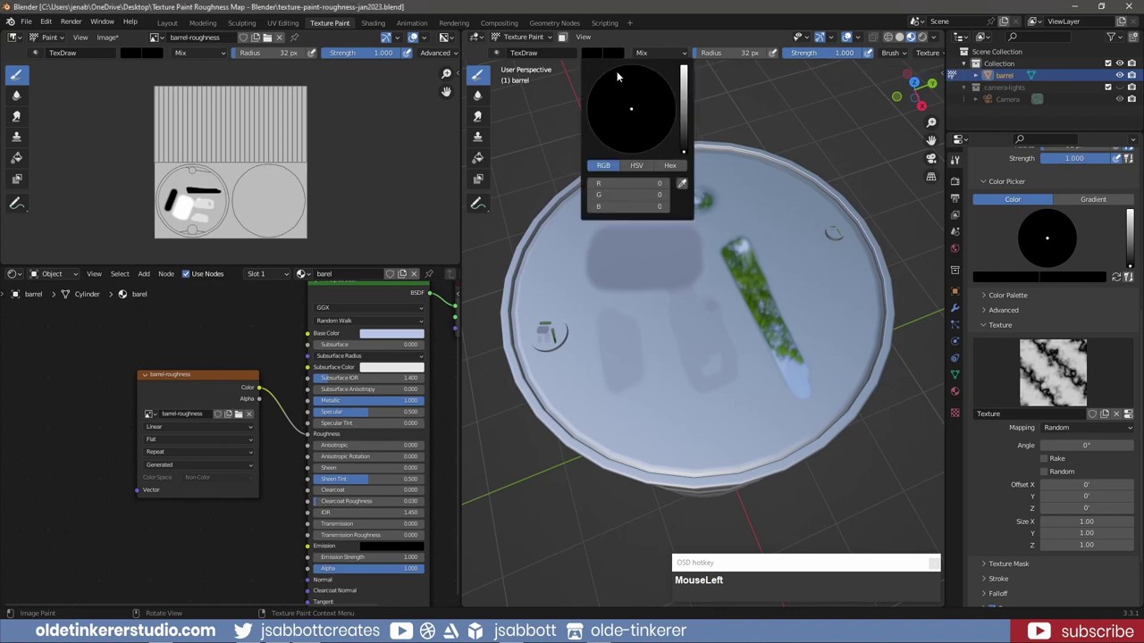
pyautogui.moveTo(686, 152); pyautogui.dragTo(683, 73)
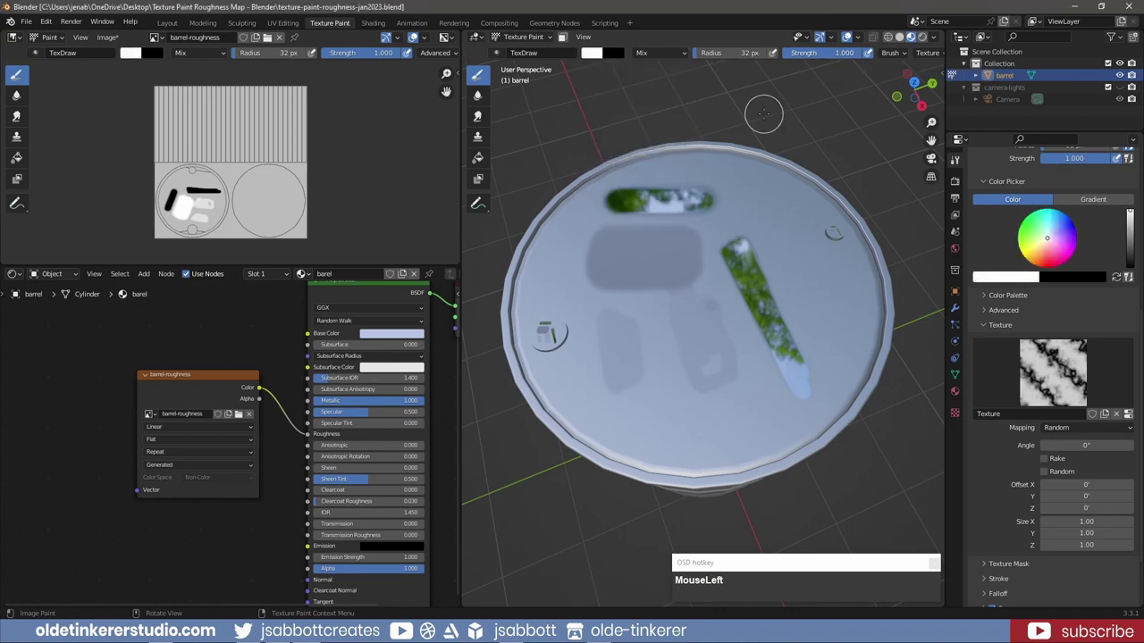
pyautogui.moveTo(702, 367); pyautogui.dragTo(746, 338)
# Set the brush radius to 50 px and paint a faint white stroke across the lid
pyautogui.press('f')
pyautogui.press('f')
pyautogui.press('f')
pyautogui.press('f')
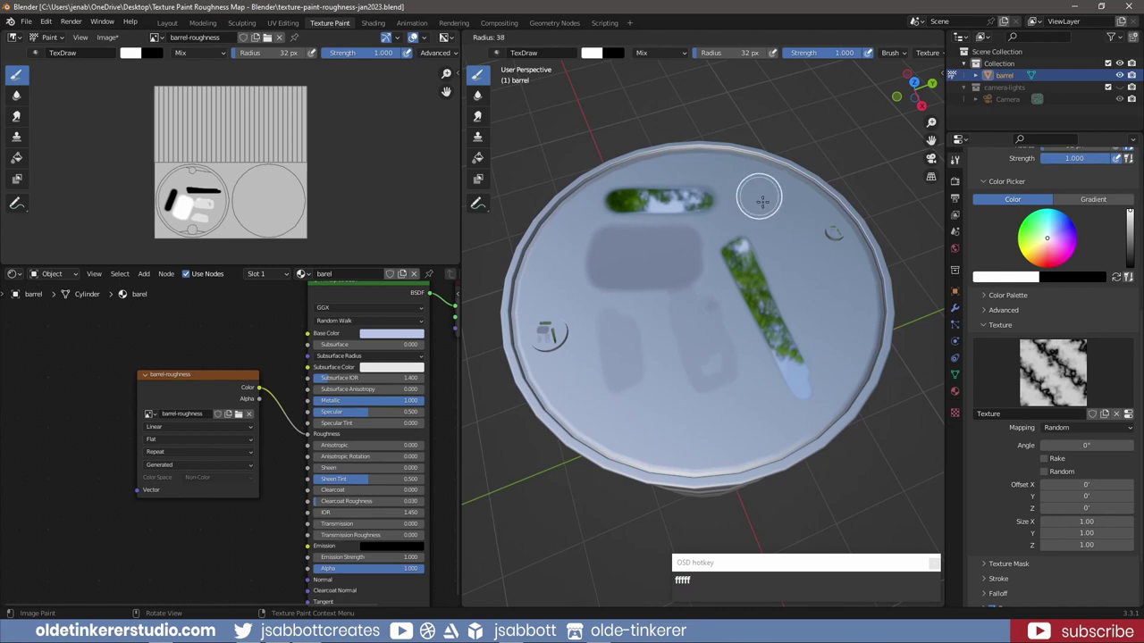
pyautogui.rightClick(762, 202)
pyautogui.press('f')
pyautogui.click(765, 206)
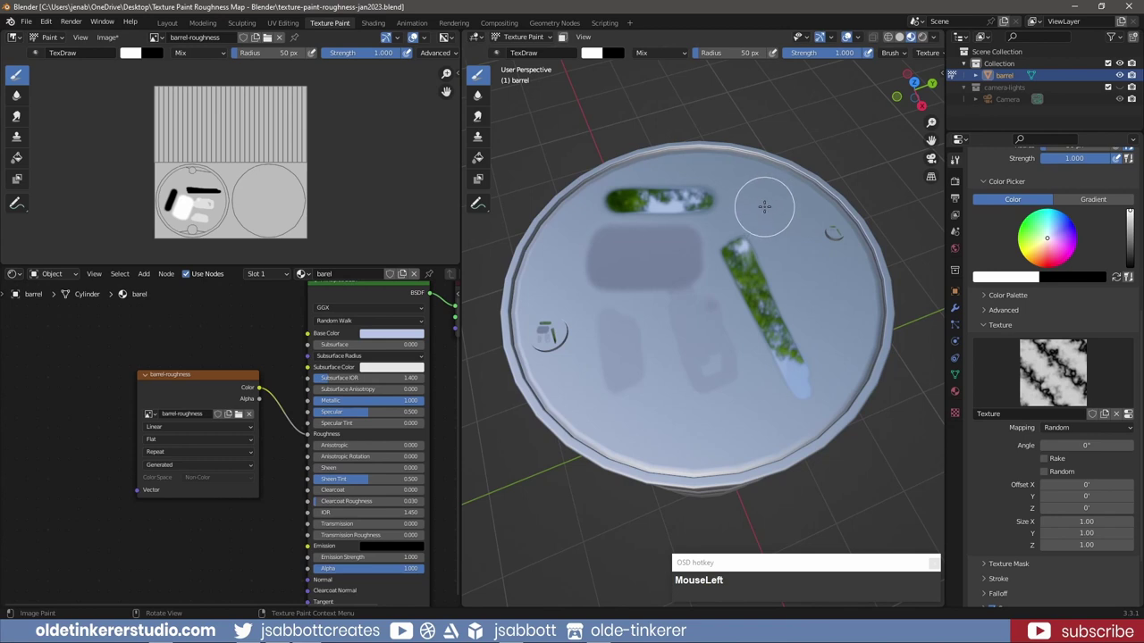
pyautogui.moveTo(764, 206)
pyautogui.mouseDown()
pyautogui.moveTo(806, 245)
pyautogui.moveTo(784, 249)
pyautogui.moveTo(828, 276)
pyautogui.mouseUp()
pyautogui.moveTo(829, 276)
pyautogui.mouseDown(button='middle')
pyautogui.moveTo(820, 311)
pyautogui.moveTo(824, 284)
pyautogui.mouseUp(button='middle')
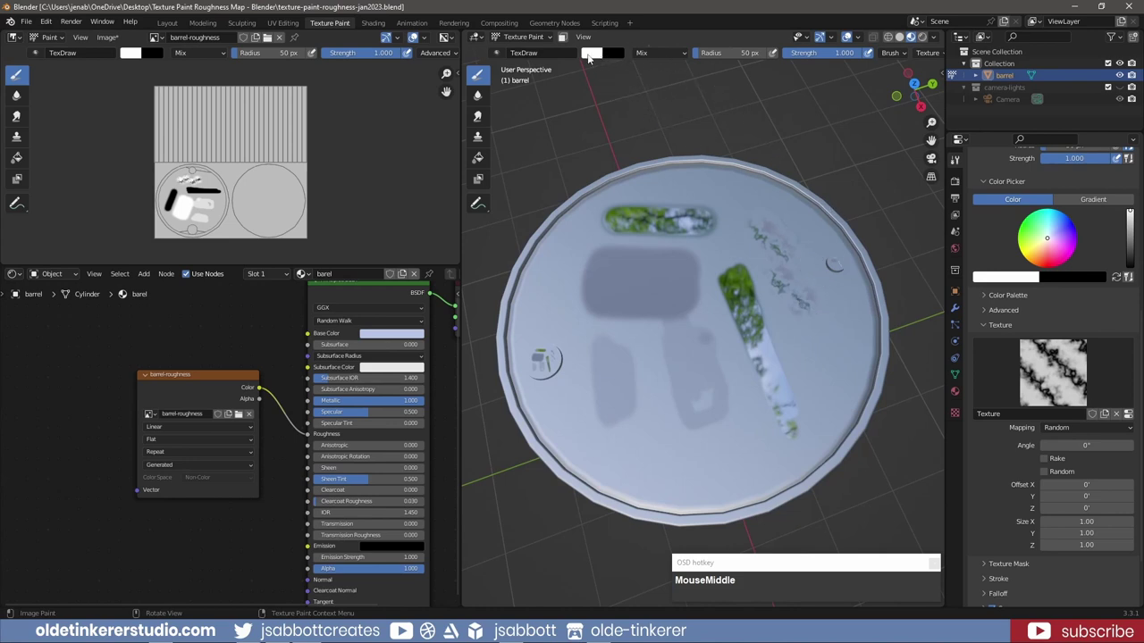
# Set brush strength to 0.5 and paint a marbled scribble near the roughness map's lower left
pyautogui.click(804, 54)
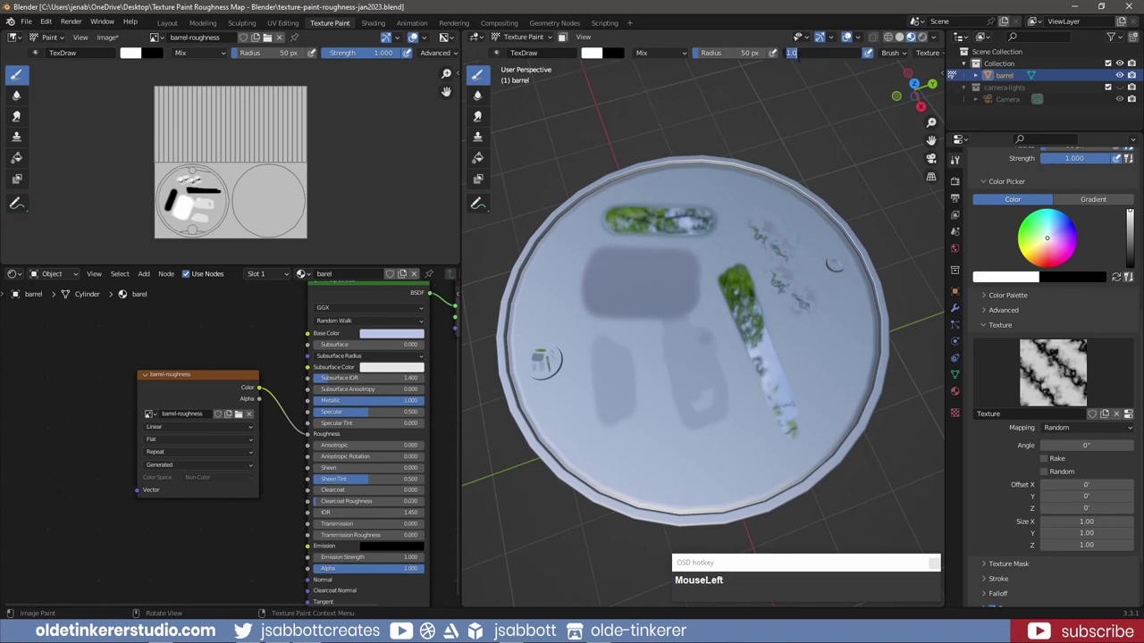
pyautogui.write('.5')
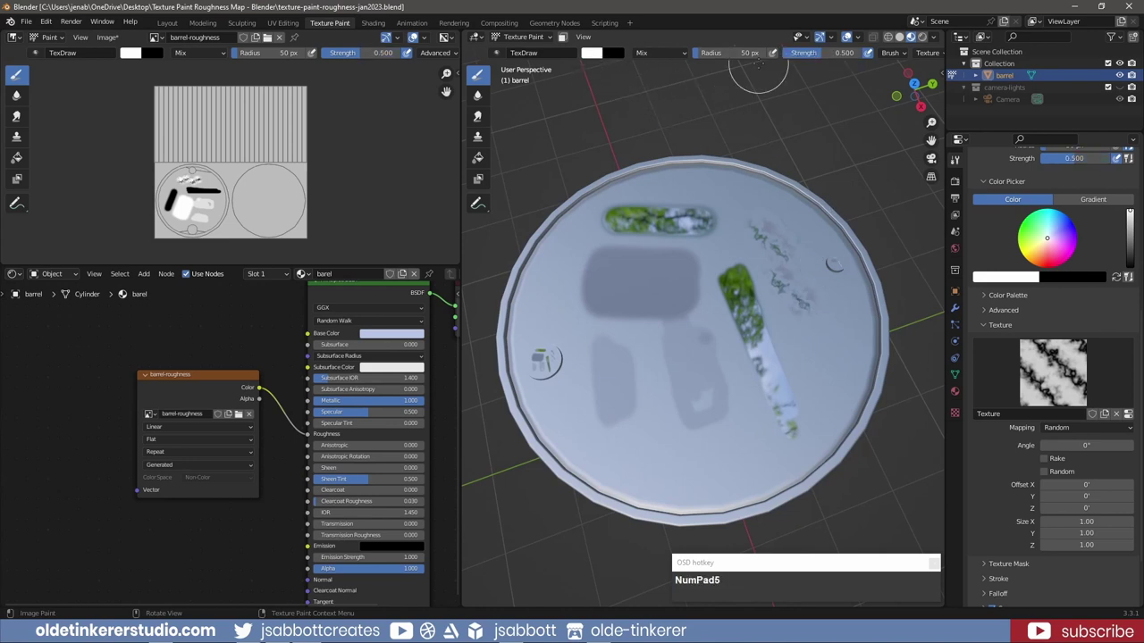
pyautogui.scroll(5, 173, 204)
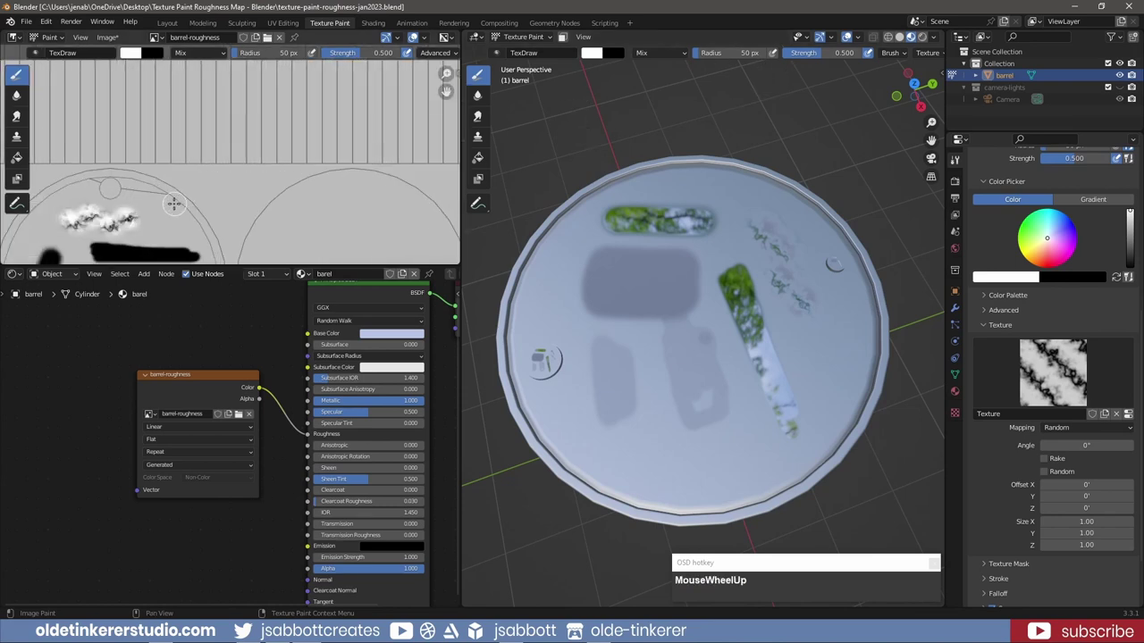
pyautogui.scroll(-5, 172, 203)
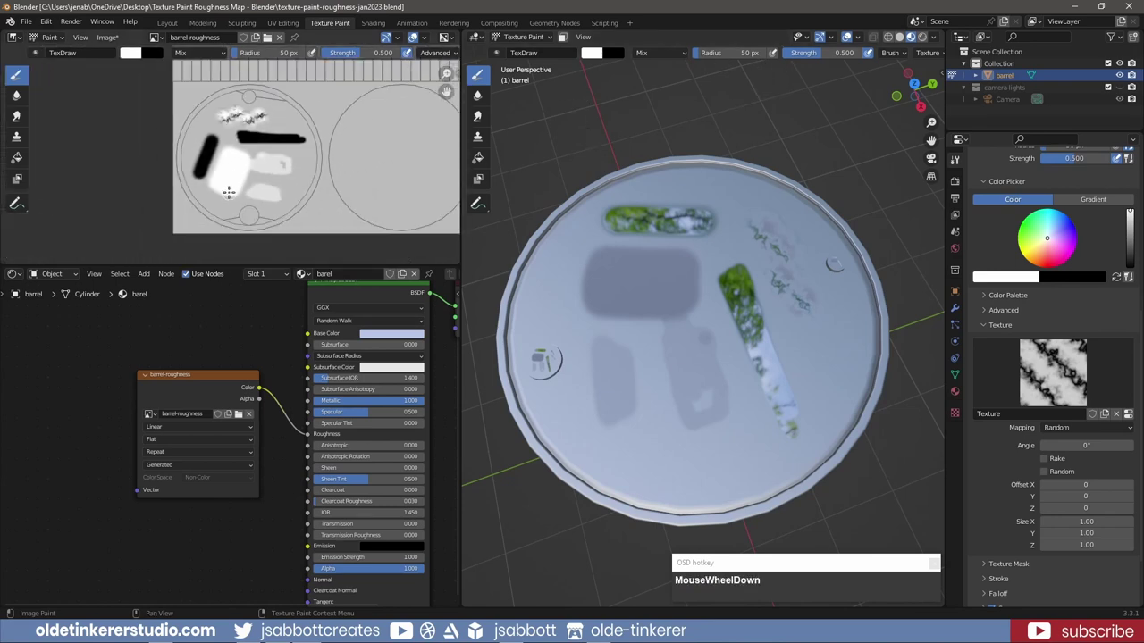
pyautogui.scroll(2, 223, 198)
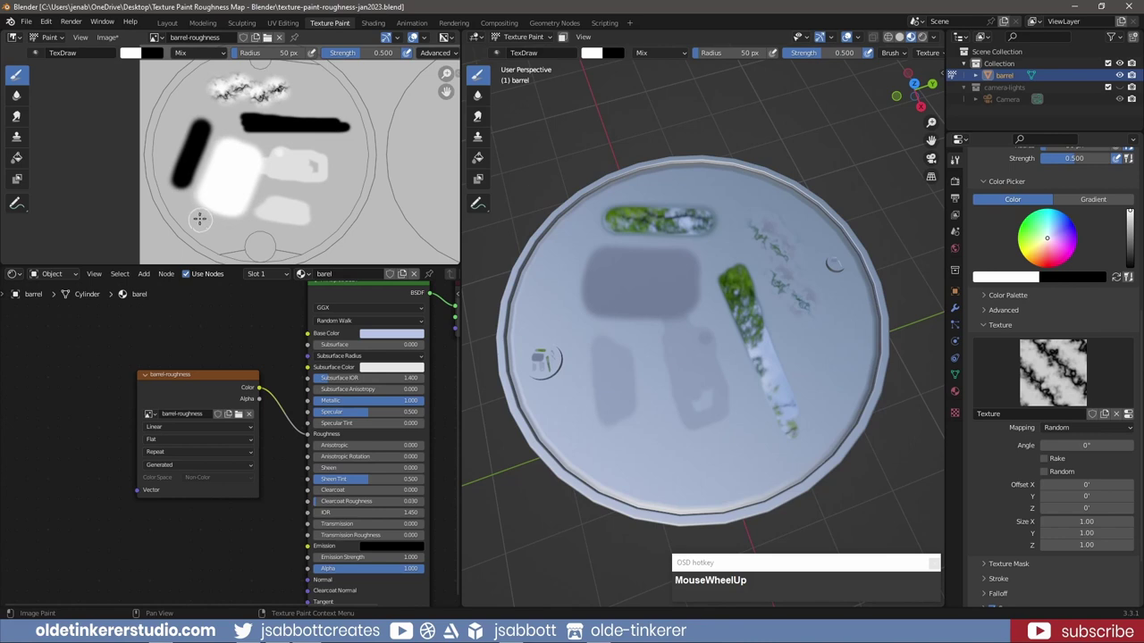
pyautogui.moveTo(199, 219)
pyautogui.mouseDown()
pyautogui.moveTo(215, 228)
pyautogui.moveTo(201, 234)
pyautogui.moveTo(218, 236)
pyautogui.mouseUp()
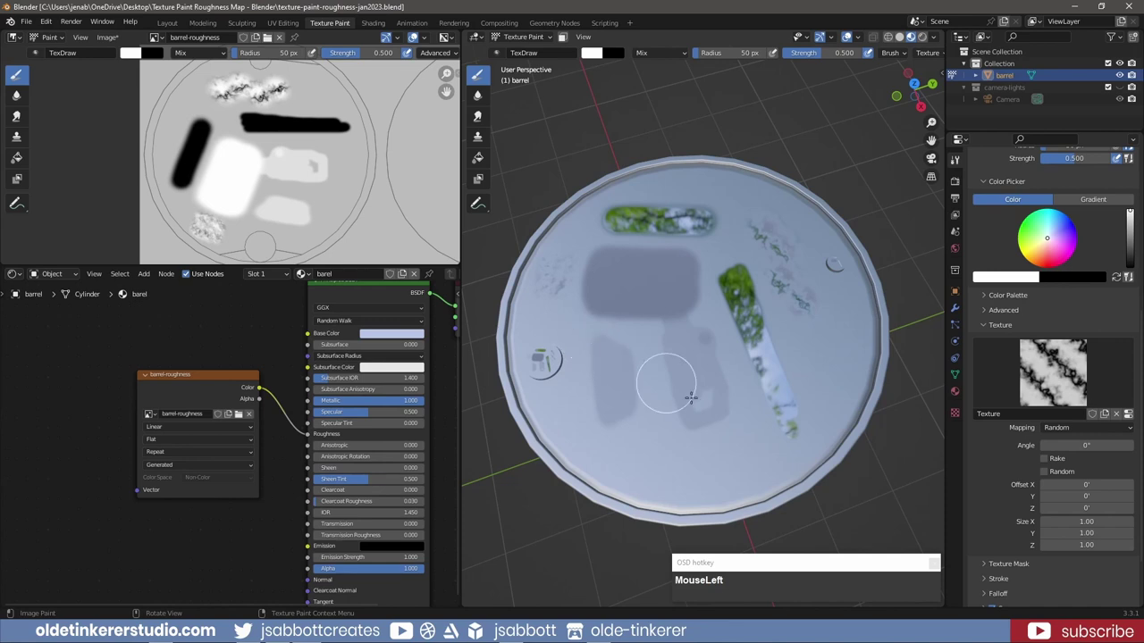
# Switch the brush texture from Marble to Image or Movie and load the dirt image
pyautogui.click(954, 413)
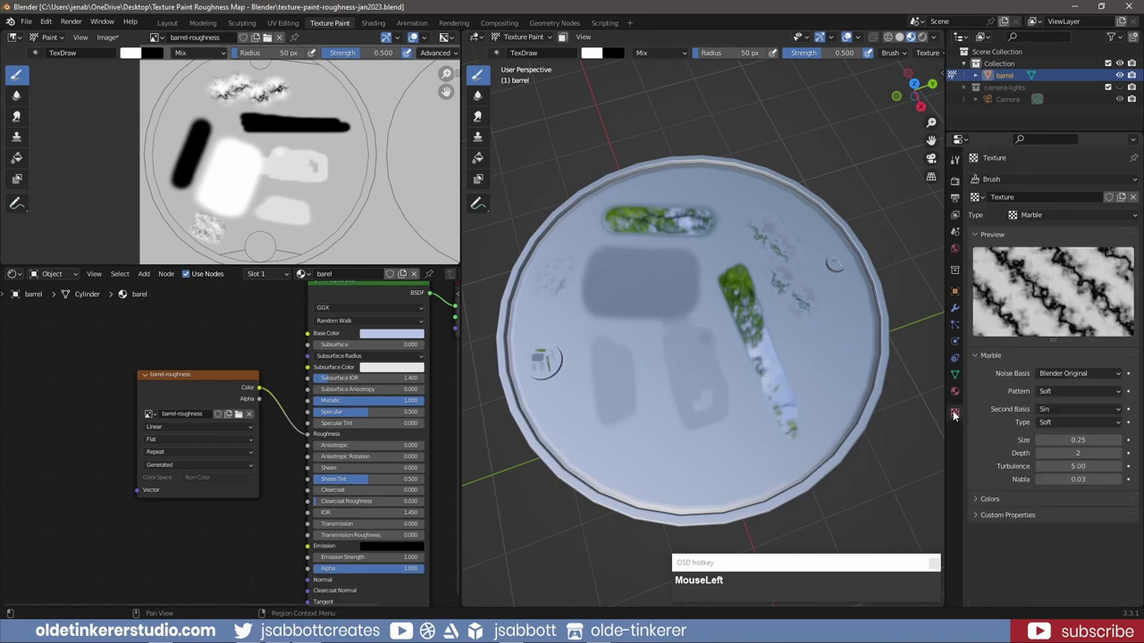
pyautogui.click(1044, 217)
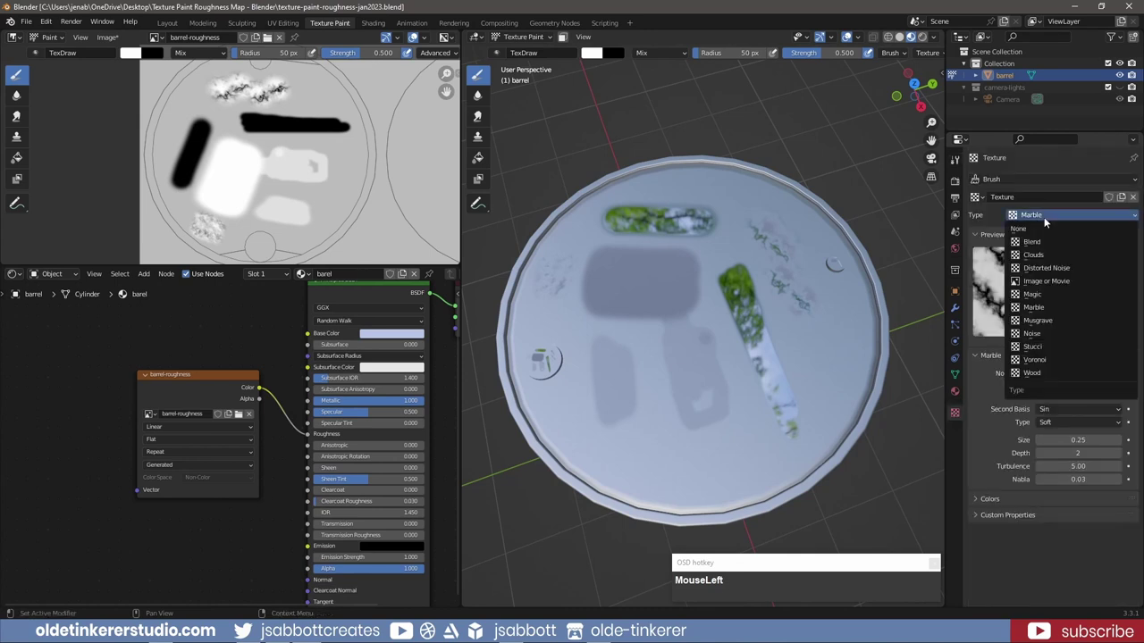
pyautogui.click(1046, 281)
pyautogui.click(1102, 388)
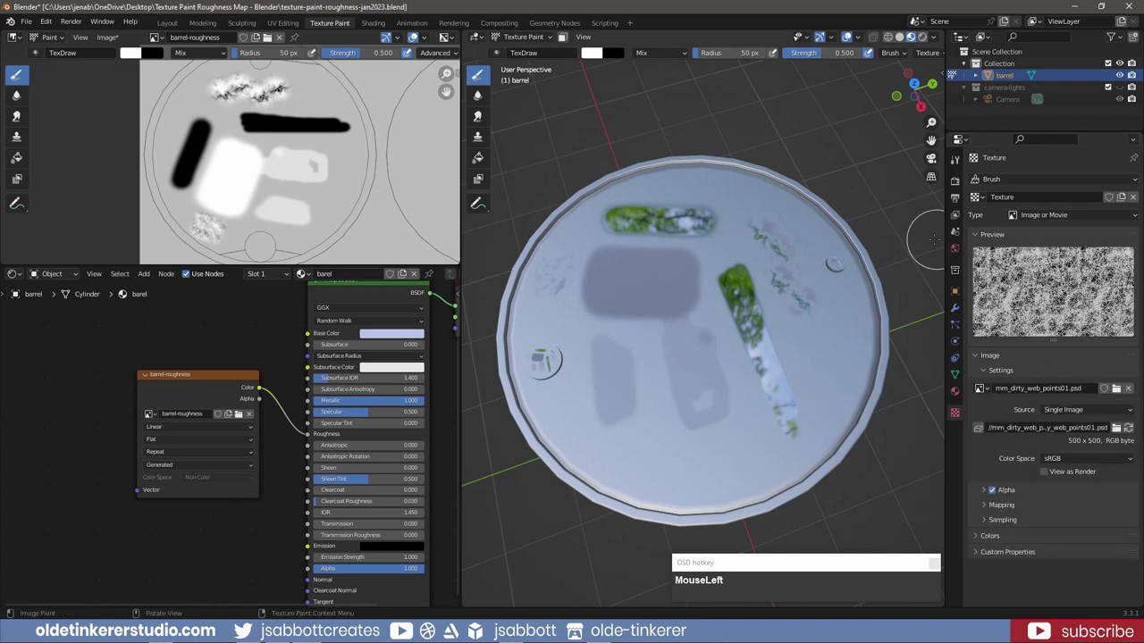
pyautogui.click(954, 159)
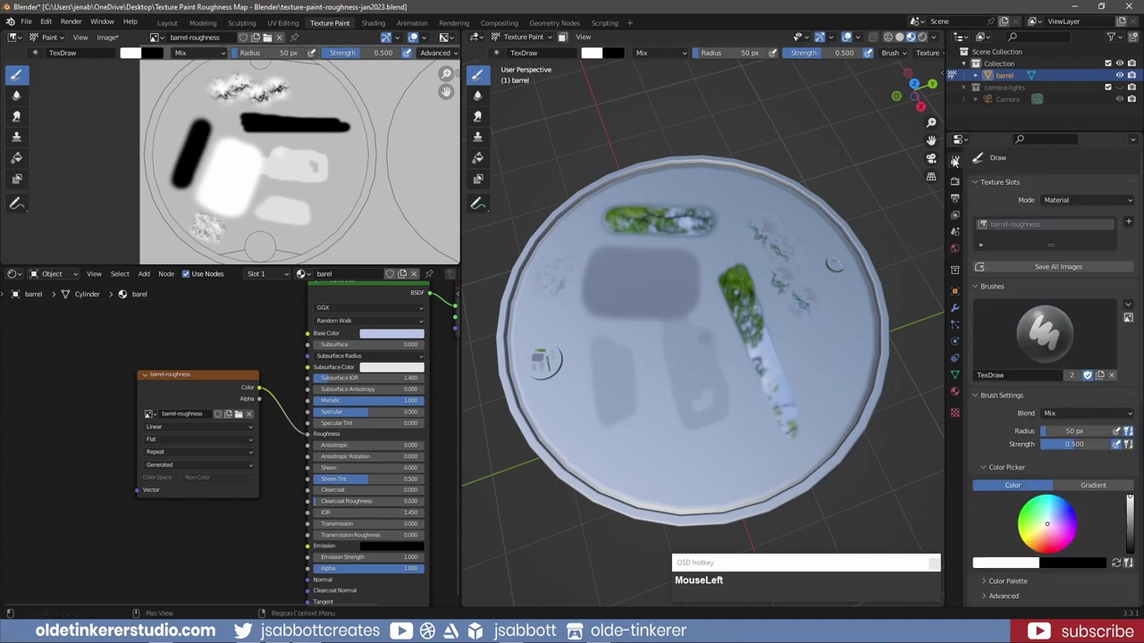
pyautogui.scroll(-3, 999, 375)
pyautogui.scroll(-3, 999, 374)
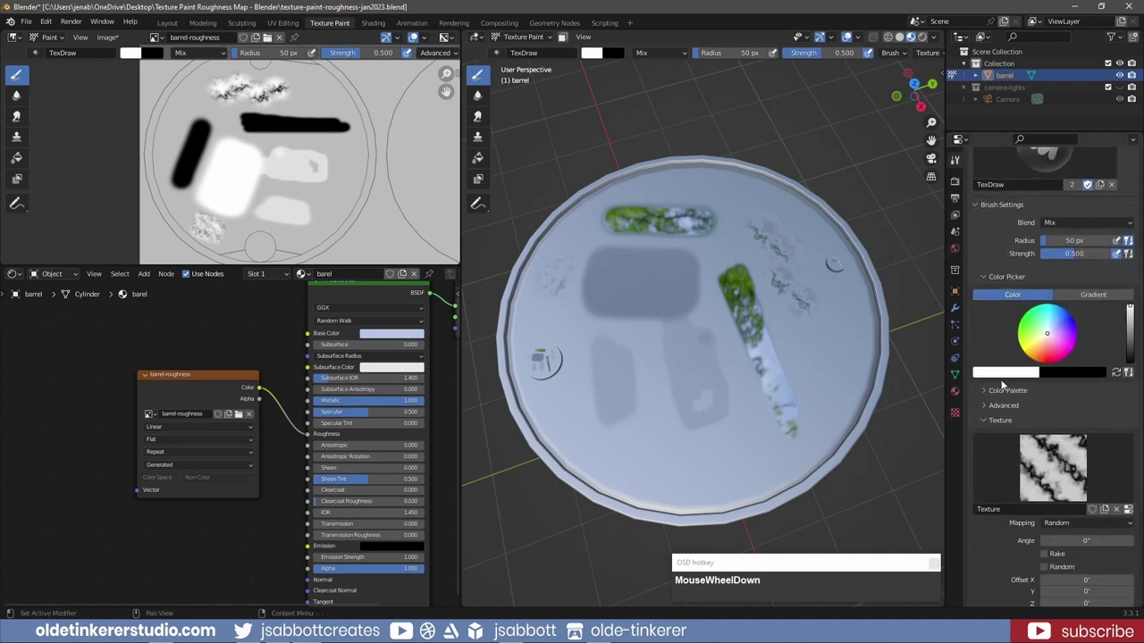
pyautogui.scroll(-2, 1006, 393)
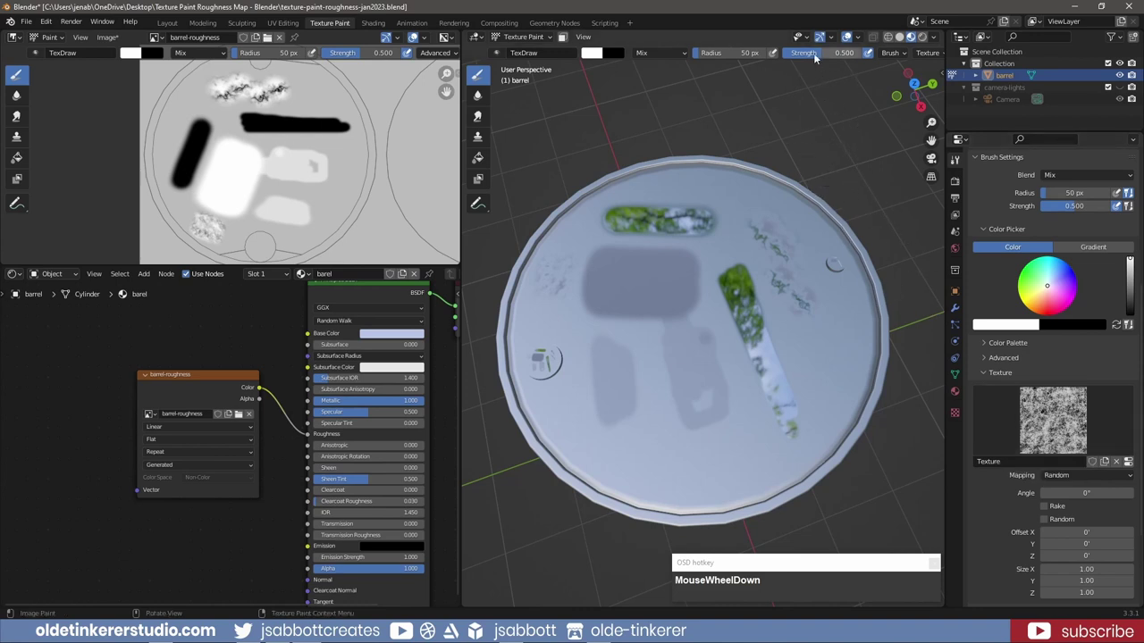
# At strength 1.000 in black, paint a dirt patch near the lid's bottom and extend the map's black bar
pyautogui.moveTo(823, 54); pyautogui.dragTo(864, 54)
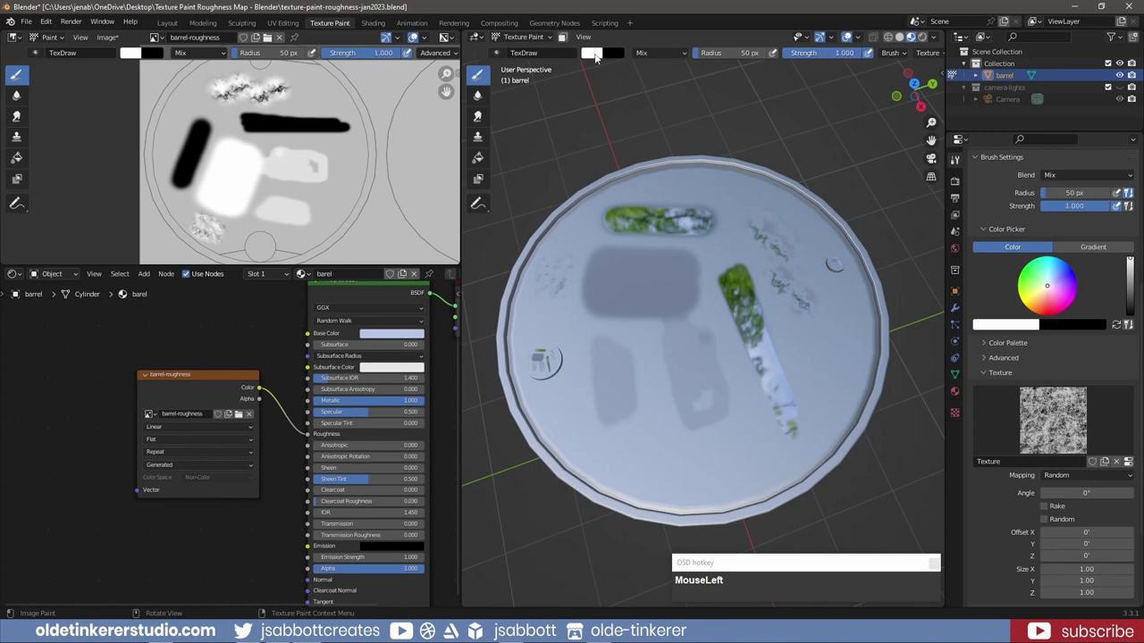
pyautogui.click(595, 56)
pyautogui.moveTo(684, 69); pyautogui.dragTo(686, 156)
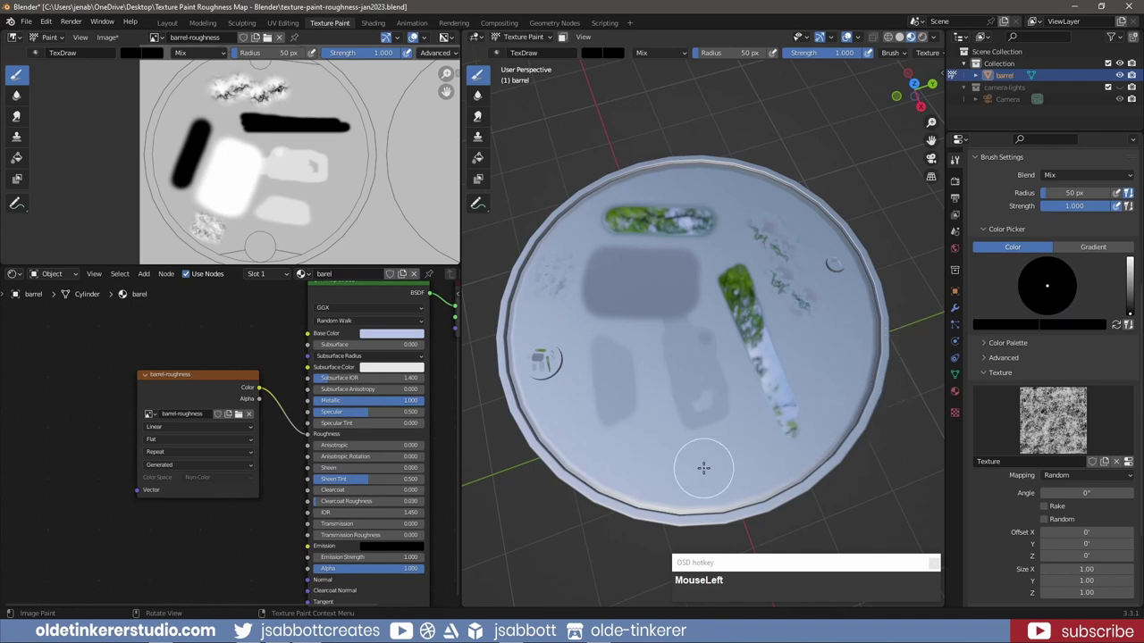
pyautogui.moveTo(704, 467)
pyautogui.mouseDown()
pyautogui.moveTo(720, 444)
pyautogui.moveTo(683, 459)
pyautogui.moveTo(752, 462)
pyautogui.mouseUp()
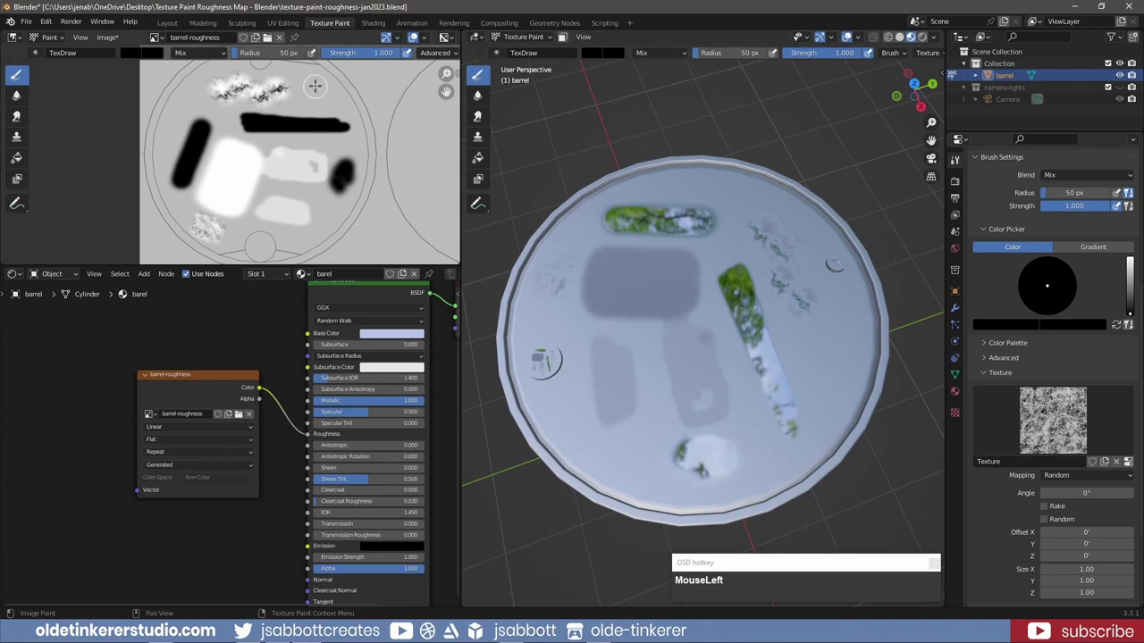
pyautogui.moveTo(315, 94)
pyautogui.mouseDown()
pyautogui.moveTo(343, 104)
pyautogui.moveTo(321, 107)
pyautogui.moveTo(323, 96)
pyautogui.moveTo(340, 102)
pyautogui.mouseUp()
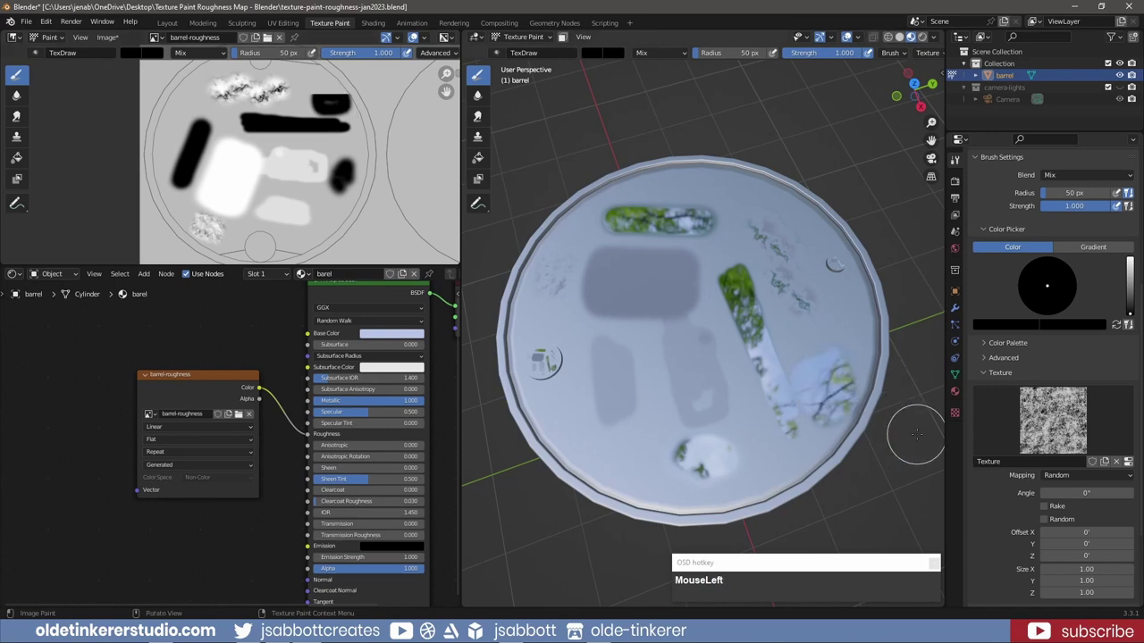